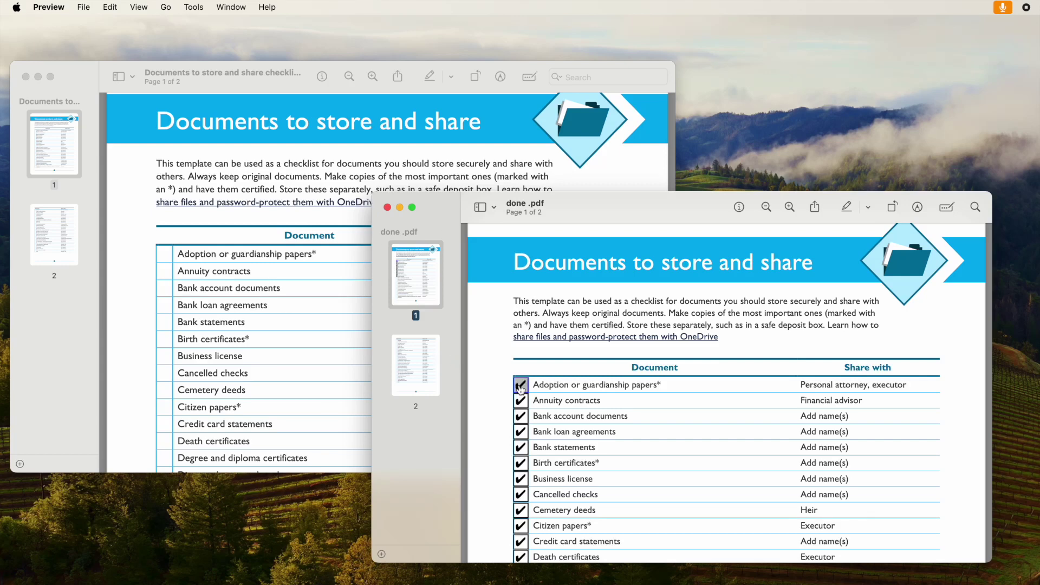
# Toggle several check boxes in the checklist of done .pdf to try out the finished form.
pyautogui.click(521, 449)
pyautogui.click(521, 464)
pyautogui.click(522, 387)
pyautogui.click(522, 402)
pyautogui.click(521, 418)
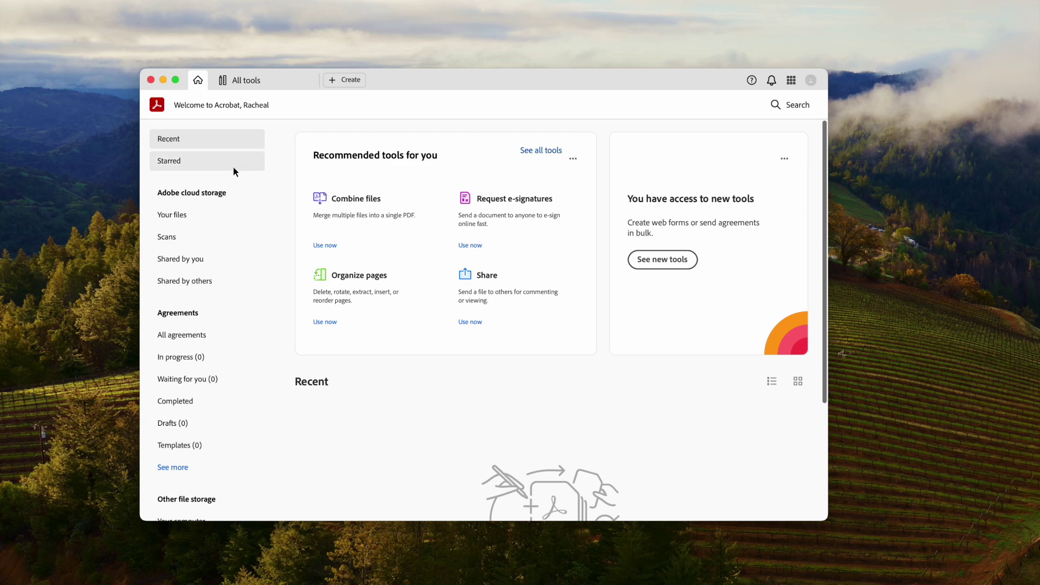
# Switch to Acrobat and create a form from the Documents to store and share PDF with auto-detect form field on.
pyautogui.click(247, 81)
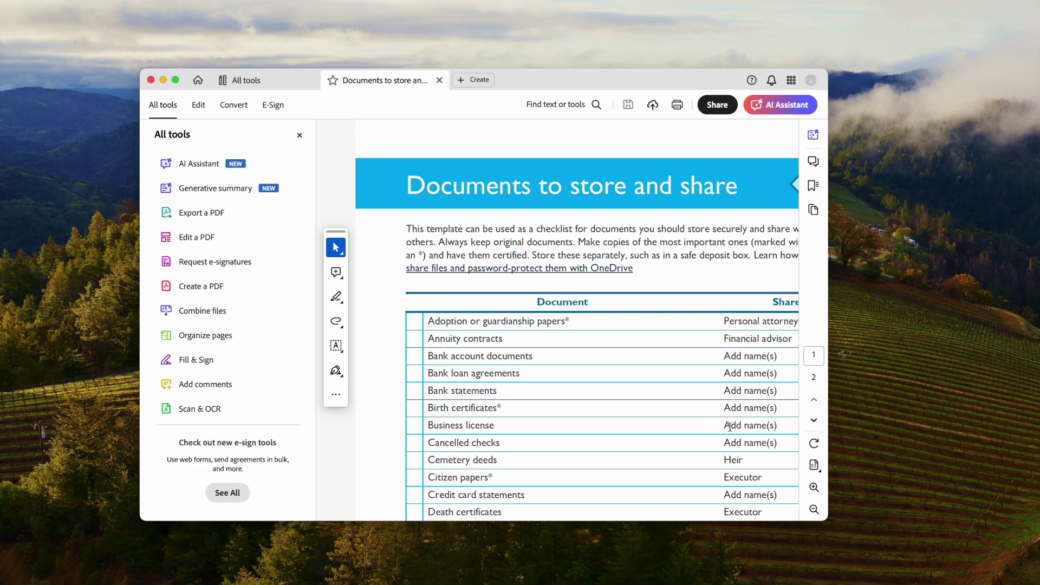
pyautogui.scroll(-5, 548, 328)
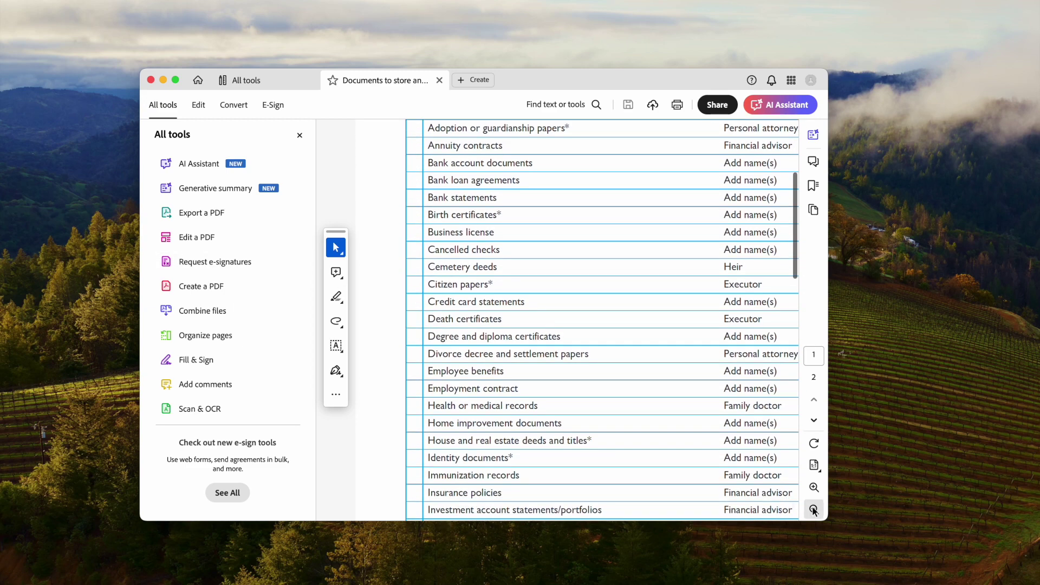
pyautogui.click(814, 510)
pyautogui.scroll(-10, 631, 395)
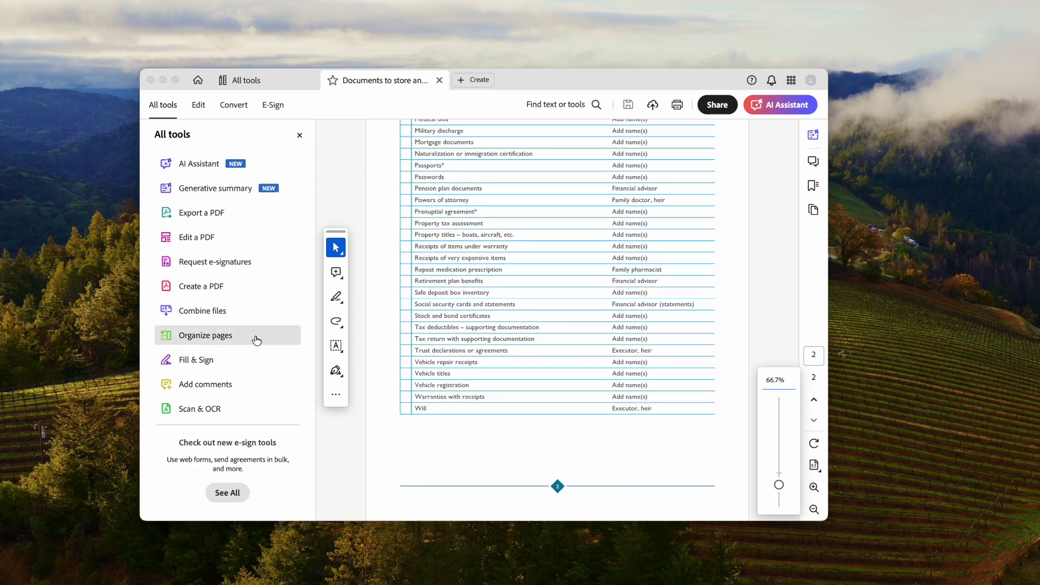
pyautogui.scroll(-4, 257, 341)
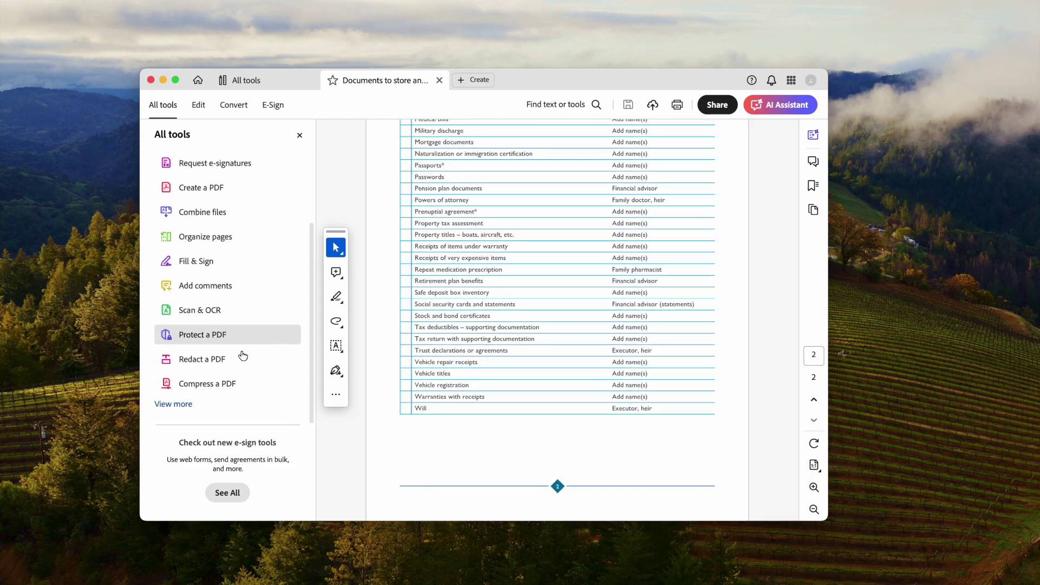
pyautogui.click(173, 404)
pyautogui.scroll(-1, 214, 379)
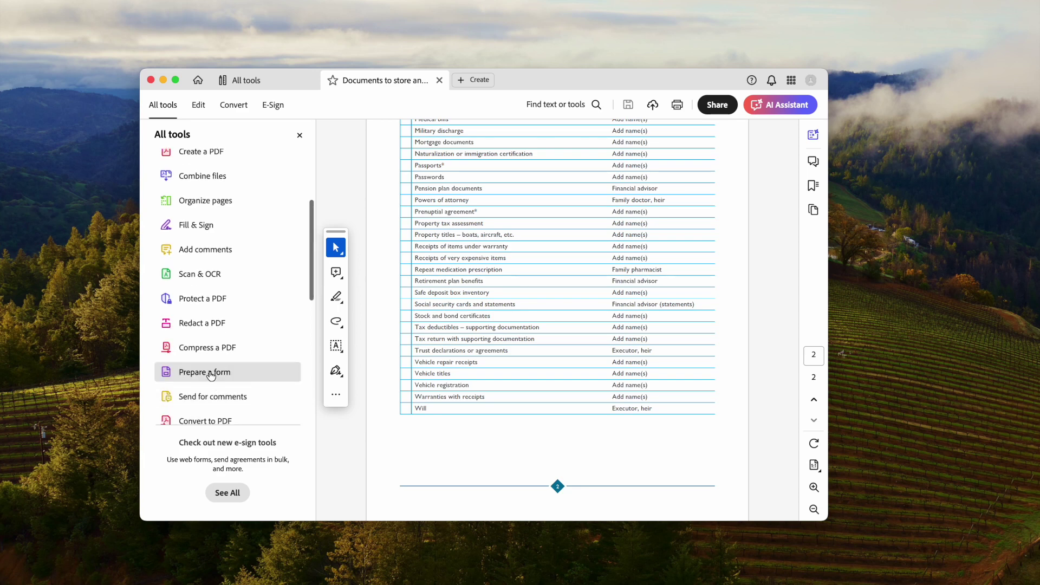
pyautogui.click(211, 374)
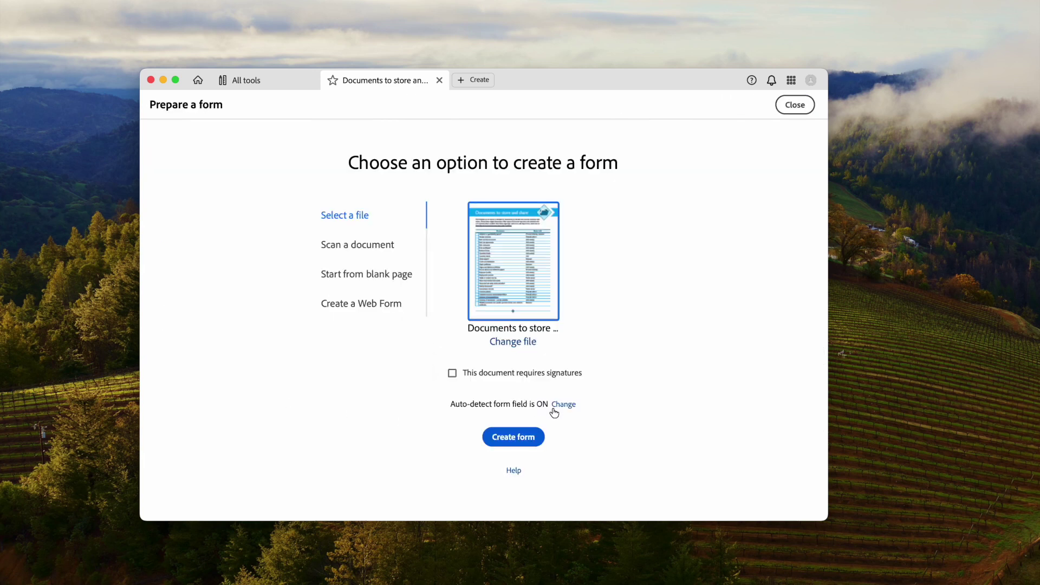
pyautogui.click(510, 441)
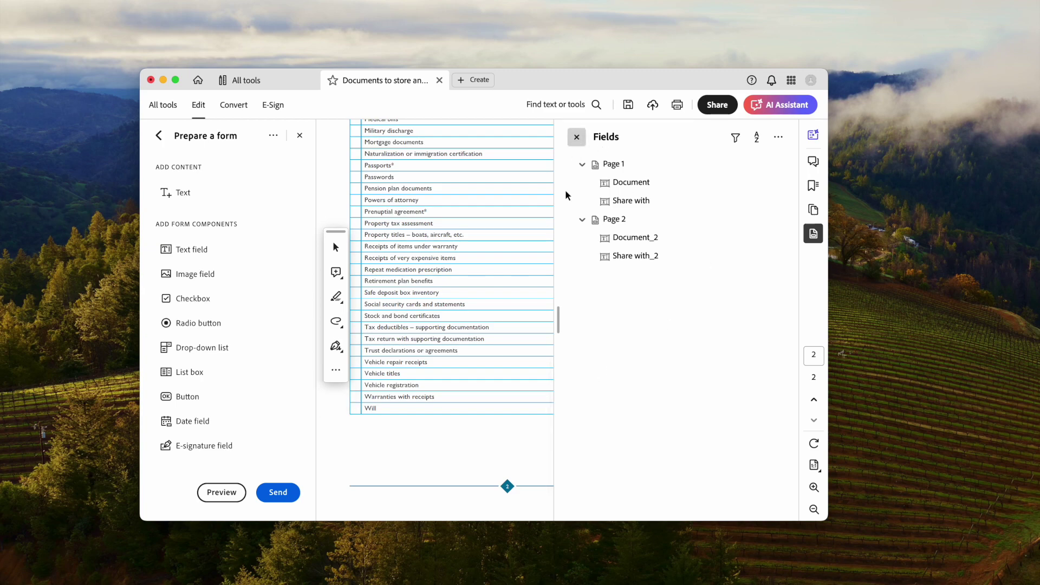
# Close the fields list and delete the auto-detected Document and Share with text fields above the tables on both pages.
pyautogui.click(577, 138)
pyautogui.scroll(10, 514, 266)
pyautogui.scroll(-5, 515, 266)
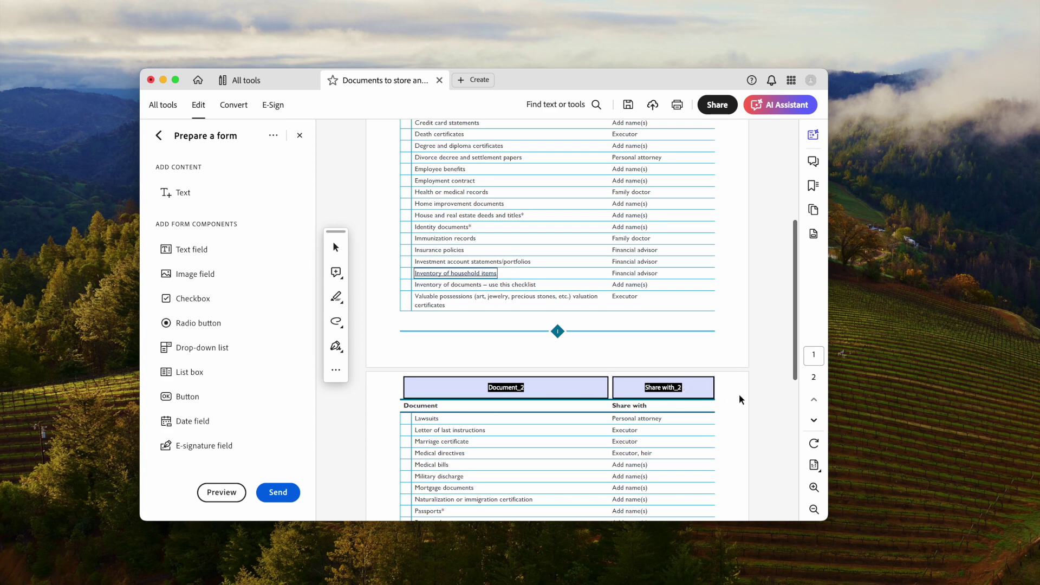
pyautogui.moveTo(741, 400); pyautogui.dragTo(362, 374)
pyautogui.press('Delete')
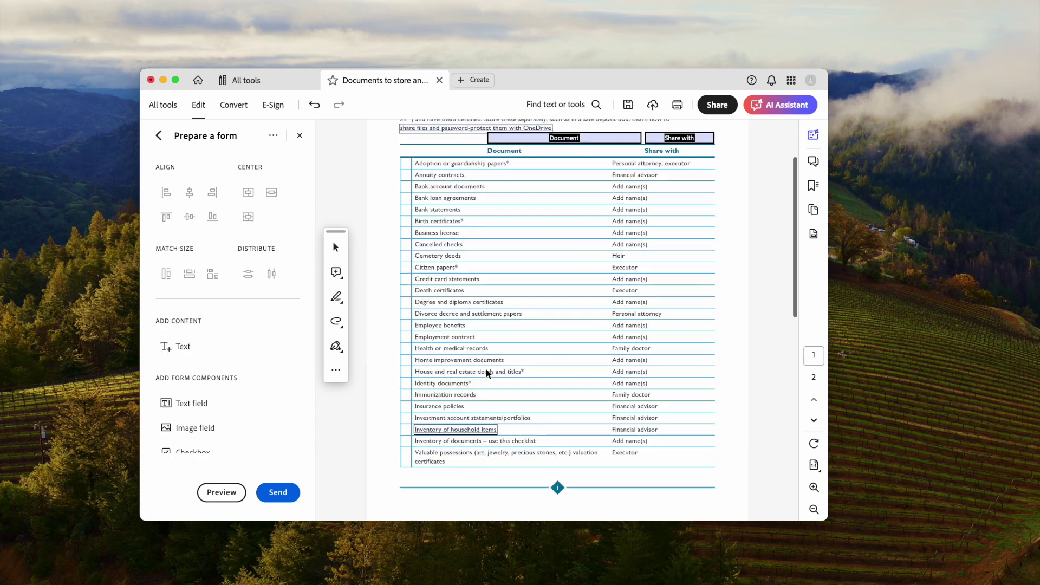
pyautogui.scroll(2, 487, 373)
pyautogui.moveTo(737, 238); pyautogui.dragTo(486, 221)
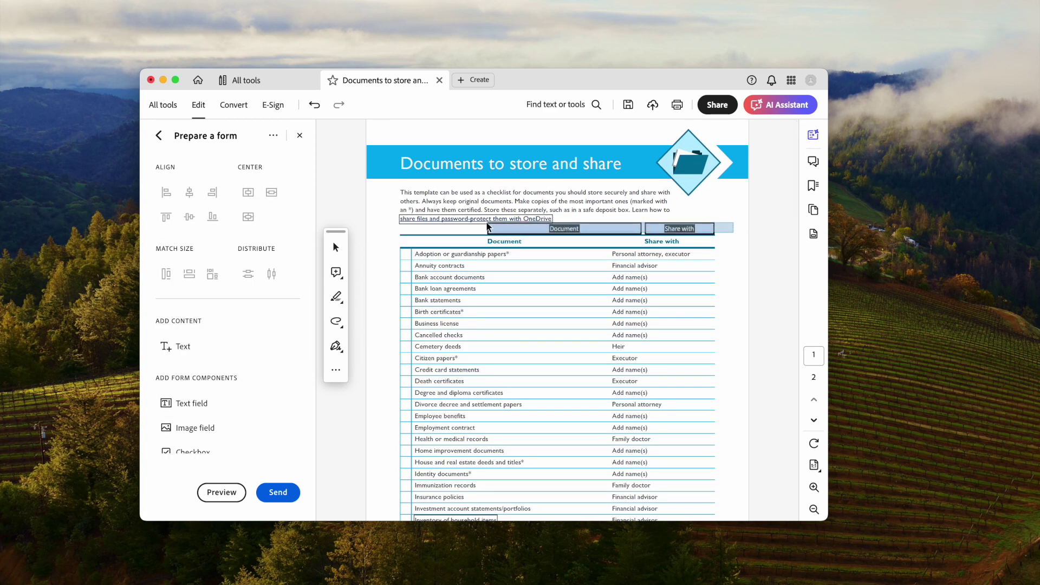
pyautogui.press('Delete')
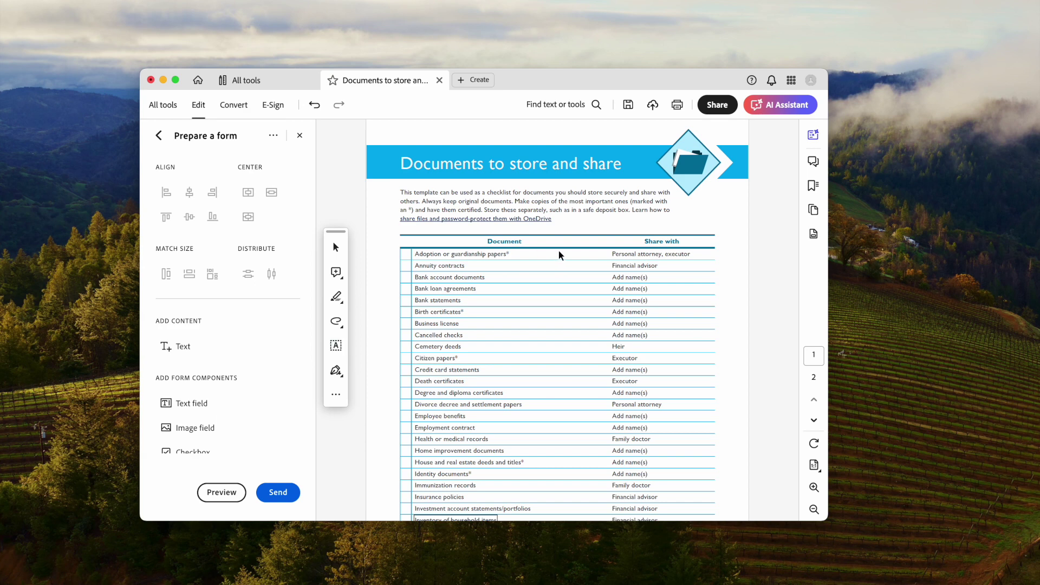
# Add a check box field in the empty cell beside Adoption or guardianship papers.
pyautogui.click(814, 487)
pyautogui.scroll(-3, 198, 298)
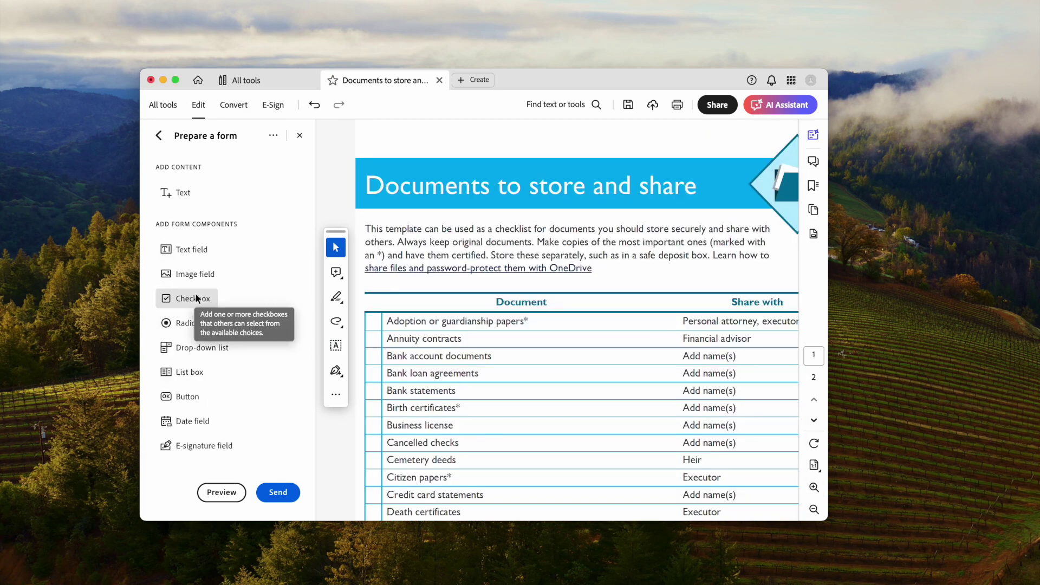
pyautogui.click(193, 298)
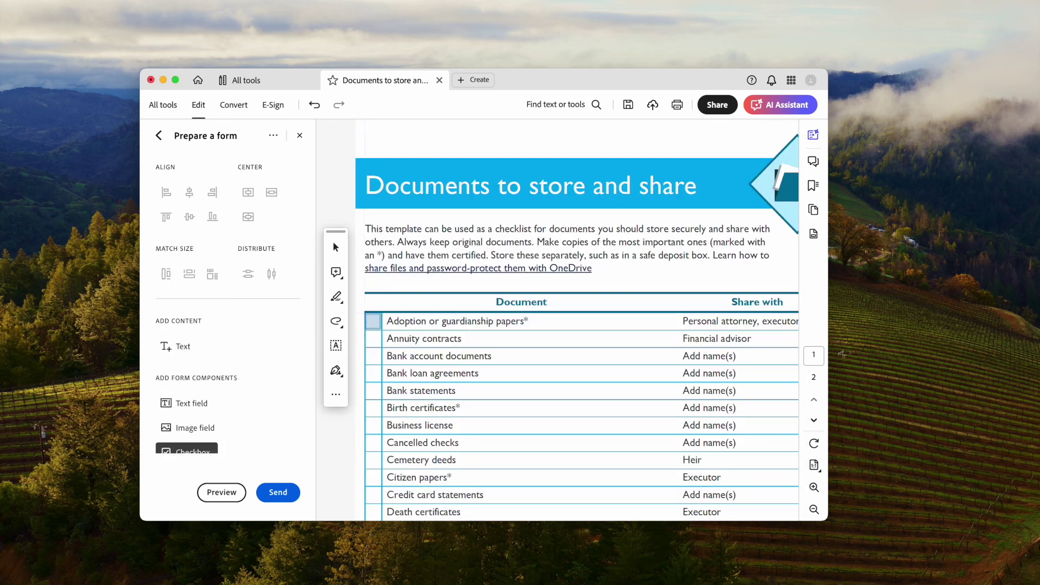
pyautogui.click(373, 320)
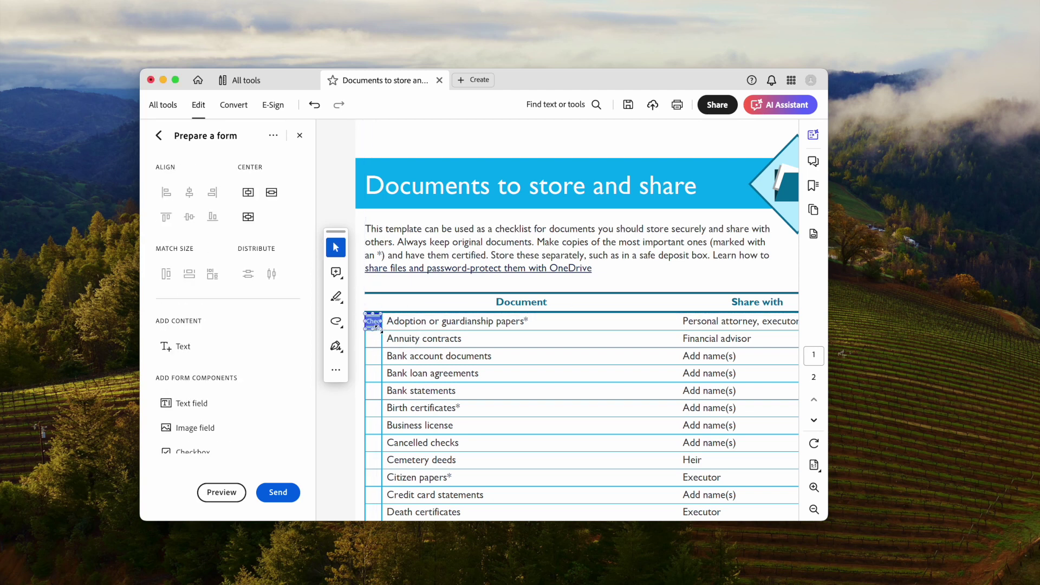
# Add a check box field in the empty cell of each row from Annuity contracts through Death certificates.
pyautogui.scroll(-3, 202, 333)
pyautogui.click(204, 359)
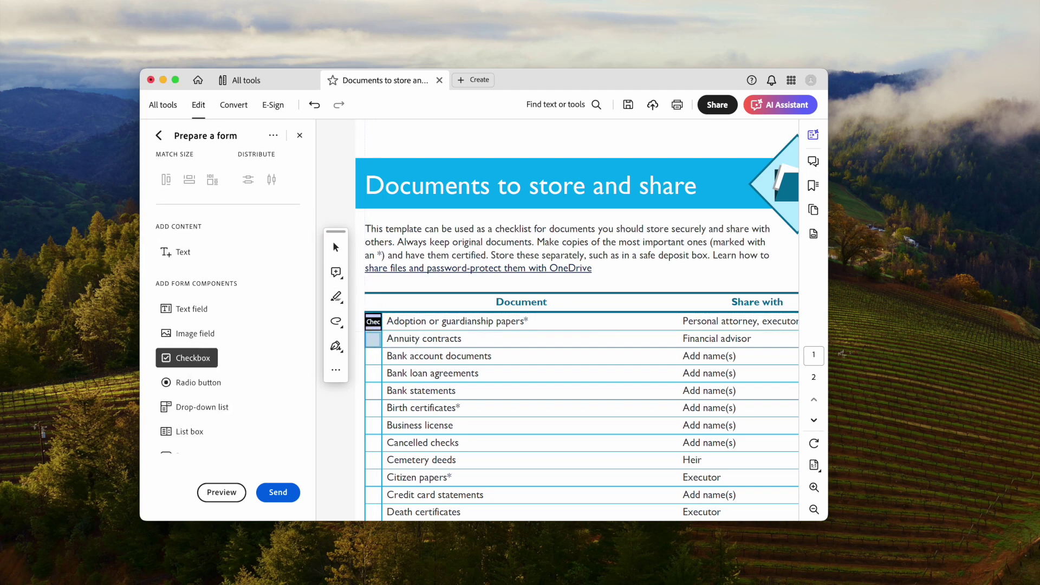
pyautogui.click(374, 339)
pyautogui.click(373, 357)
pyautogui.click(373, 374)
pyautogui.click(374, 391)
pyautogui.click(373, 408)
pyautogui.click(373, 426)
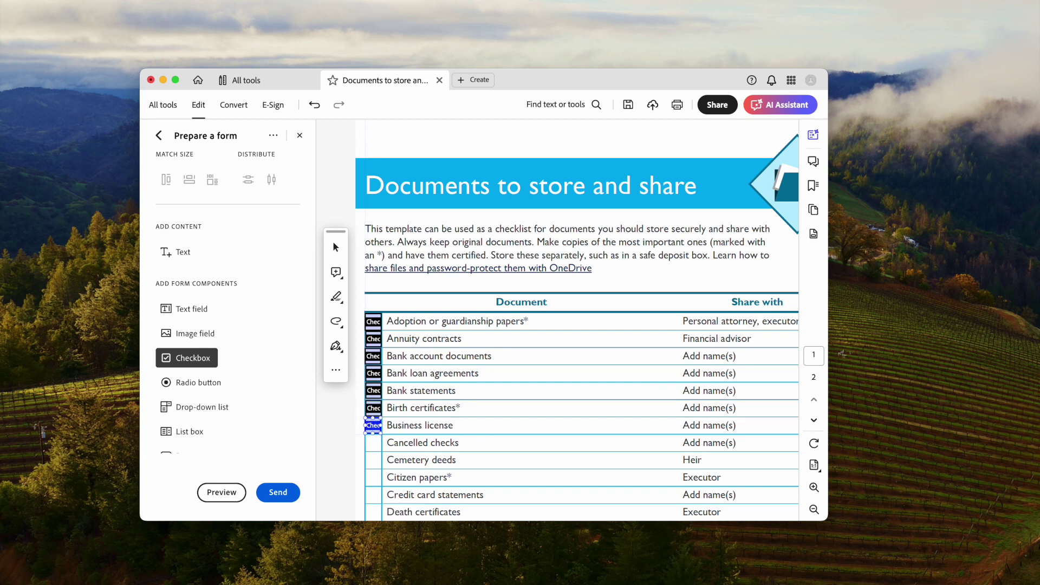
pyautogui.click(374, 443)
pyautogui.click(374, 460)
pyautogui.click(373, 477)
pyautogui.click(373, 495)
pyautogui.click(373, 512)
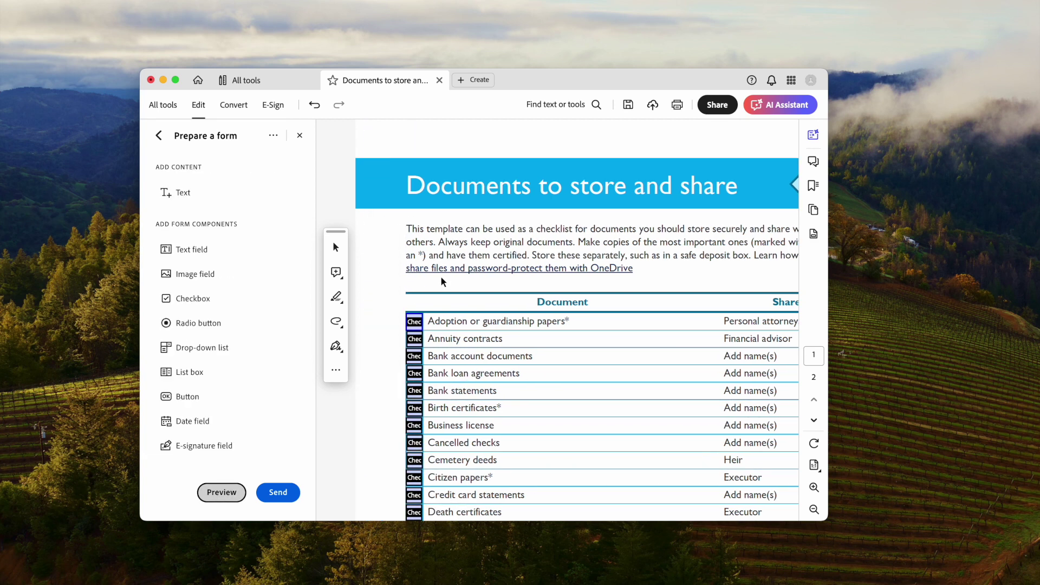
# Select all the check boxes in the column and raise their left position to 0.875 in.
pyautogui.moveTo(389, 296); pyautogui.dragTo(438, 525)
pyautogui.rightClick(415, 353)
pyautogui.click(436, 362)
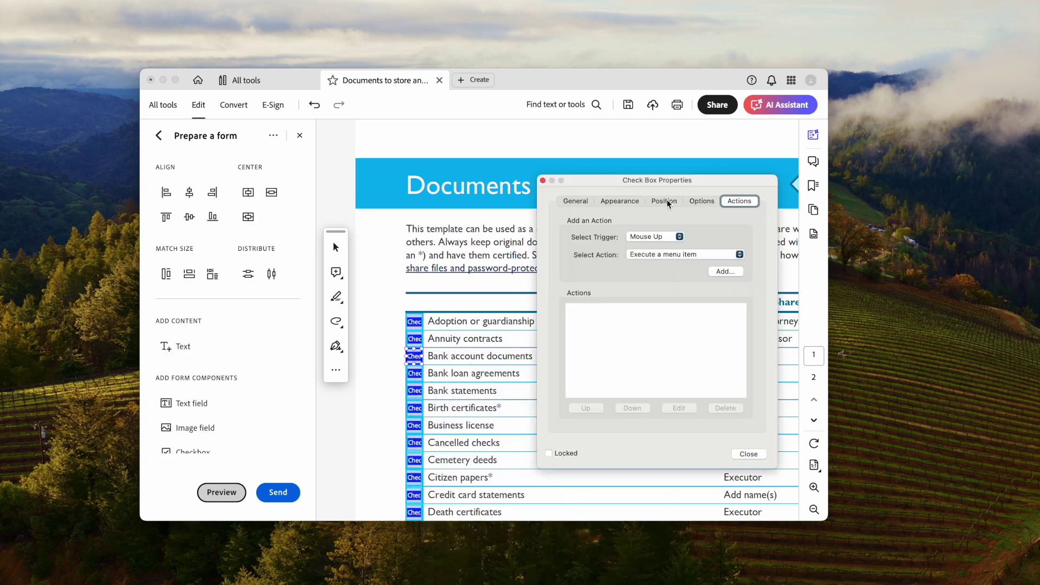
pyautogui.click(665, 199)
pyautogui.click(706, 251)
pyautogui.click(707, 250)
pyautogui.click(707, 250)
pyautogui.click(706, 250)
pyautogui.click(707, 251)
pyautogui.click(707, 250)
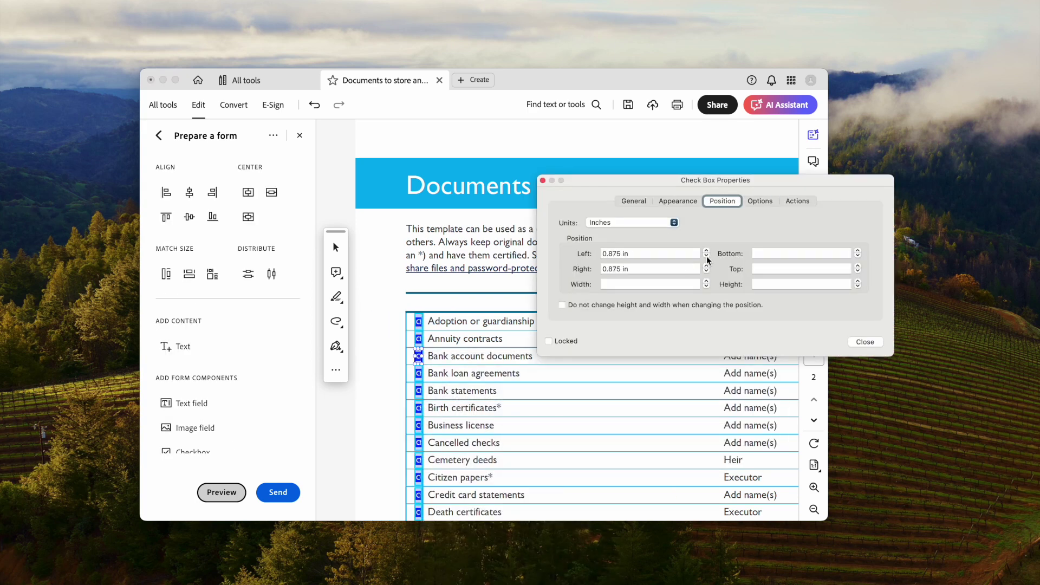
# Set the selected check boxes' left position to 0.75 in, right position to 1 in and width to 0.25 in.
pyautogui.click(707, 256)
pyautogui.click(707, 266)
pyautogui.click(706, 271)
pyautogui.click(707, 266)
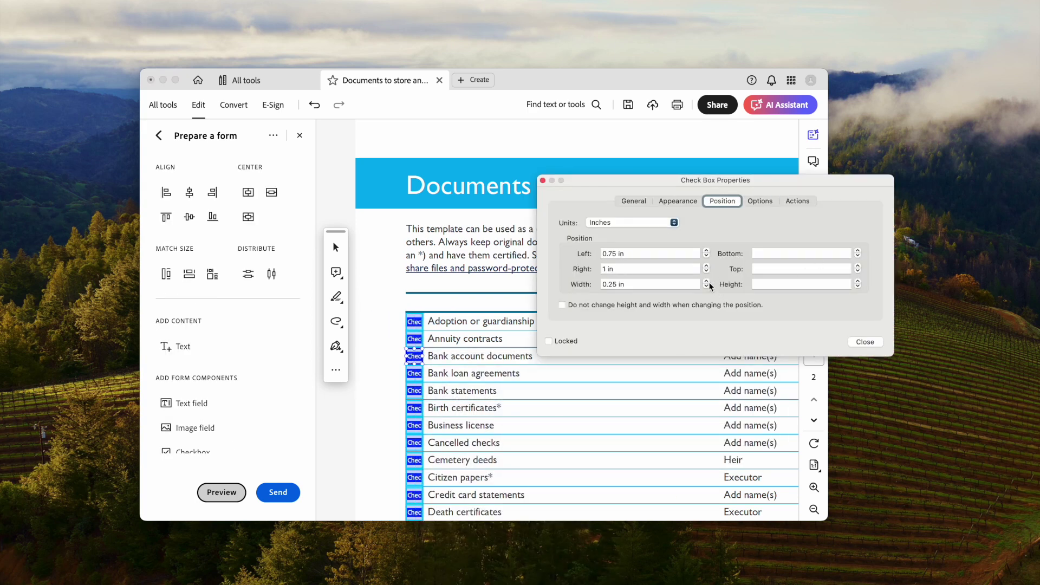
pyautogui.click(707, 281)
pyautogui.click(706, 286)
pyautogui.click(866, 342)
# Preview the form and test the check boxes from Adoption or guardianship papers downward, returning to editing.
pyautogui.click(221, 492)
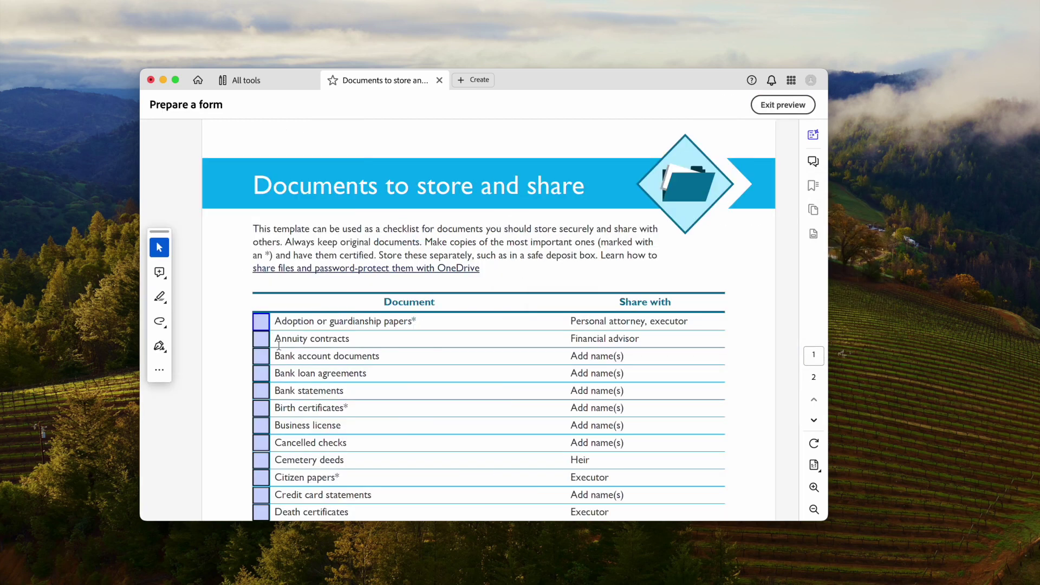
pyautogui.click(261, 323)
pyautogui.click(261, 340)
pyautogui.click(260, 358)
pyautogui.click(260, 375)
pyautogui.click(260, 392)
pyautogui.click(260, 410)
pyautogui.moveTo(259, 465); pyautogui.dragTo(261, 512)
pyautogui.click(783, 105)
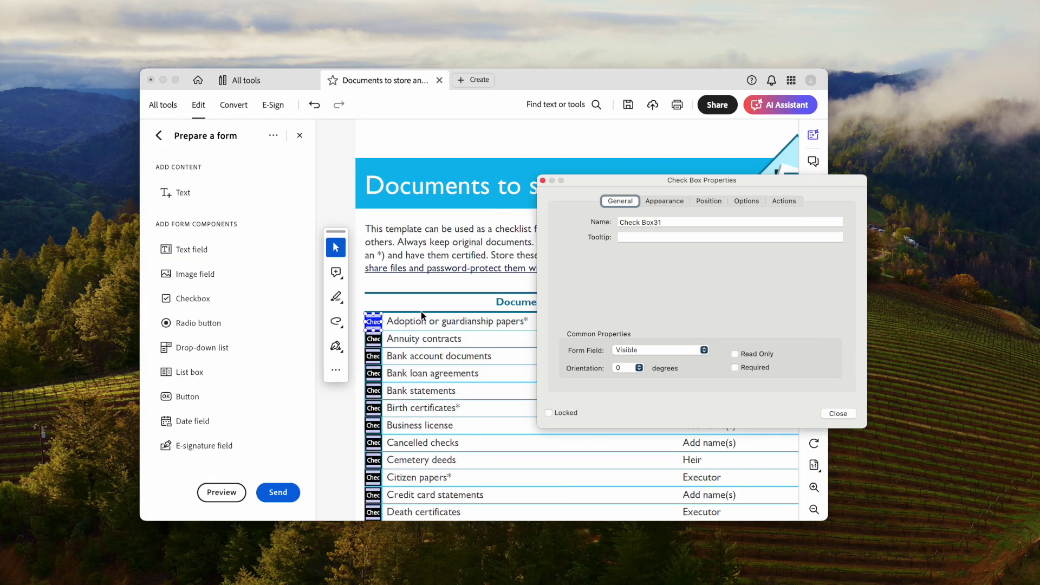
# Review the appearance, position, options and actions properties of the Adoption or guardianship papers check box.
pyautogui.click(664, 201)
pyautogui.click(629, 237)
pyautogui.click(621, 101)
pyautogui.click(672, 201)
pyautogui.click(707, 201)
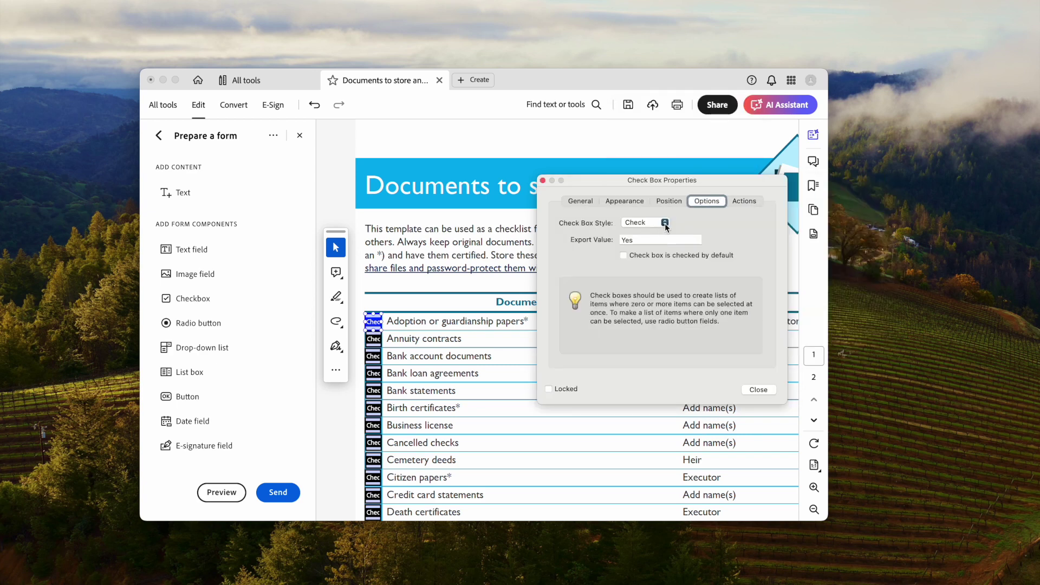
pyautogui.click(745, 201)
pyautogui.click(672, 235)
pyautogui.click(737, 253)
pyautogui.click(749, 454)
# Preview the form again and test the first three check boxes before returning to editing.
pyautogui.click(221, 492)
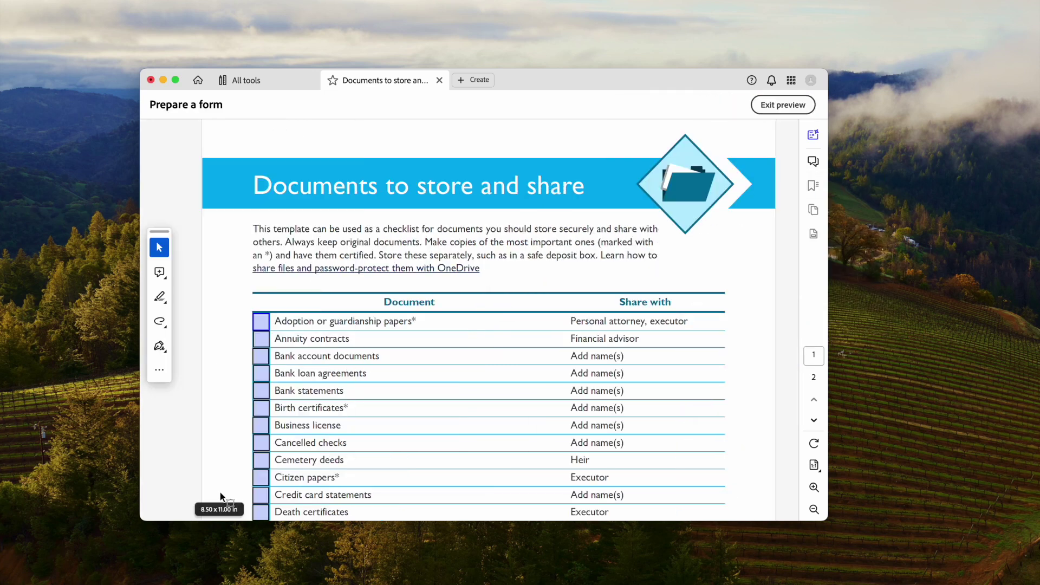
pyautogui.click(261, 321)
pyautogui.click(261, 339)
pyautogui.click(261, 356)
pyautogui.click(783, 105)
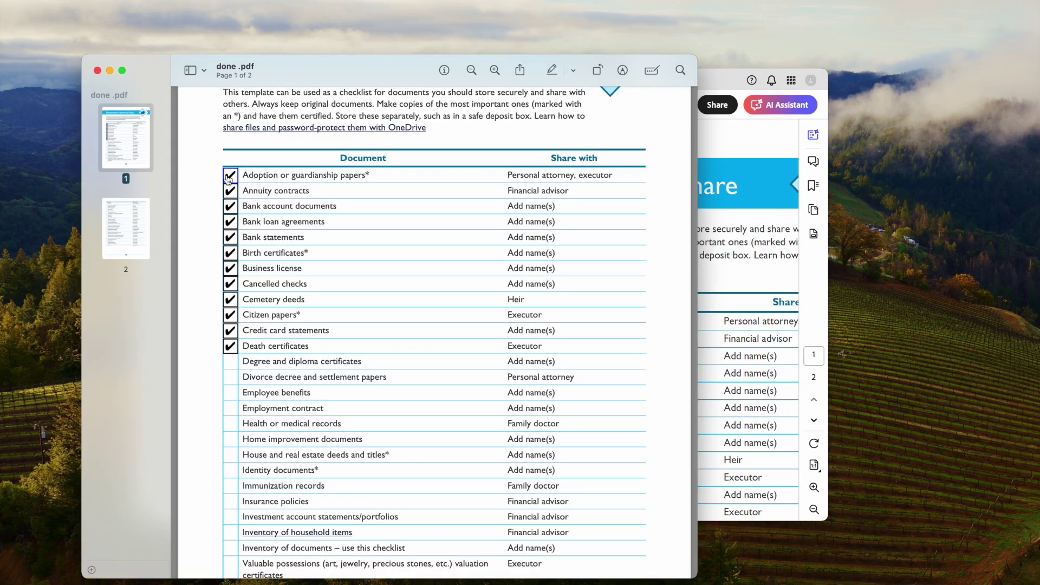
# Switch to Preview and test check boxes in done .pdf between Adoption or guardianship papers and Cemetery deeds.
pyautogui.click(229, 179)
pyautogui.click(230, 206)
pyautogui.click(231, 254)
pyautogui.click(231, 268)
pyautogui.click(230, 284)
pyautogui.click(230, 300)
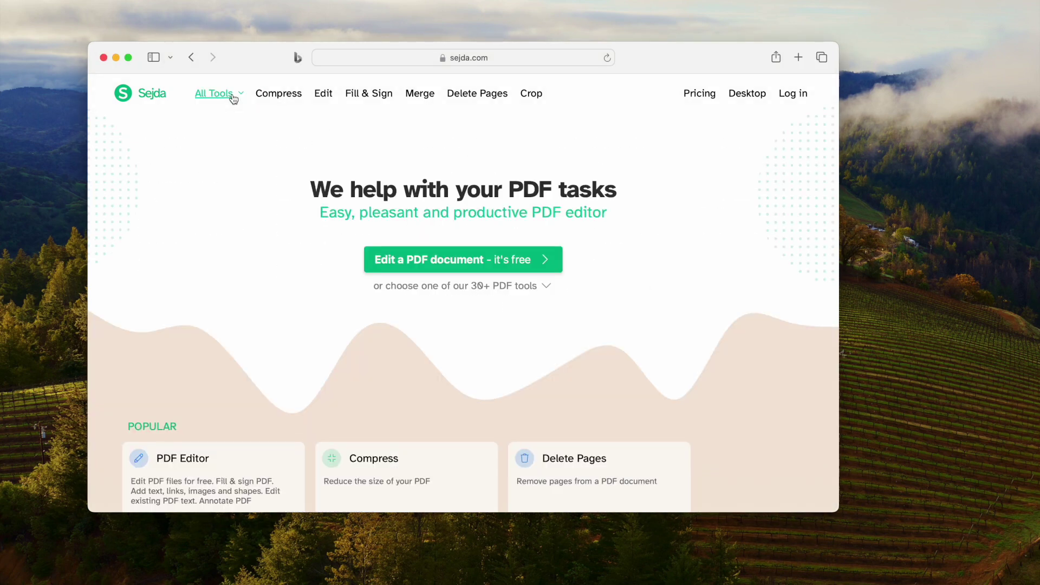
# Switch to Sejda in Safari and examine its tool list and the online PDF editor's privacy and free-use terms.
pyautogui.click(232, 95)
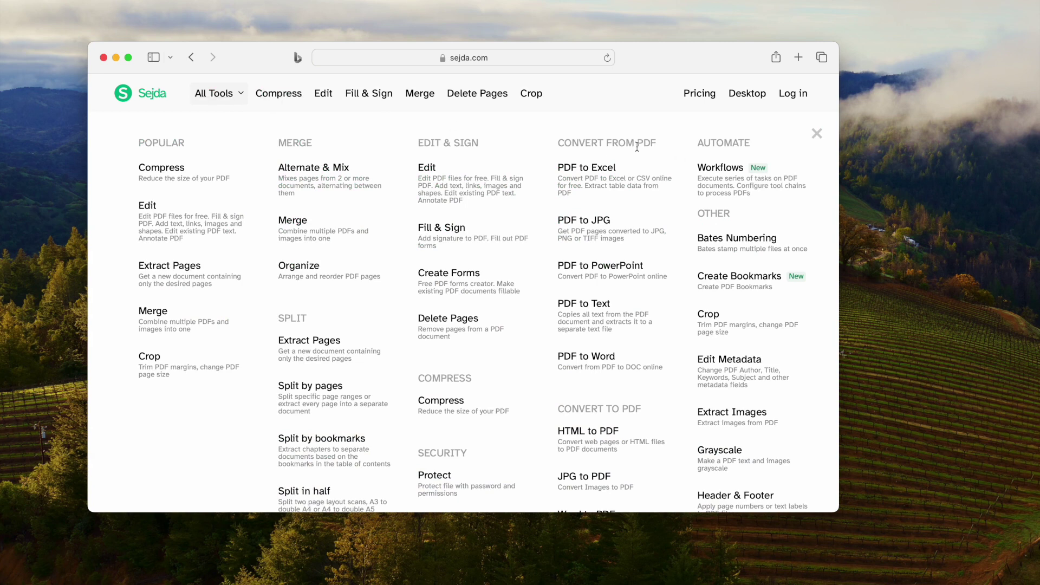
pyautogui.click(818, 135)
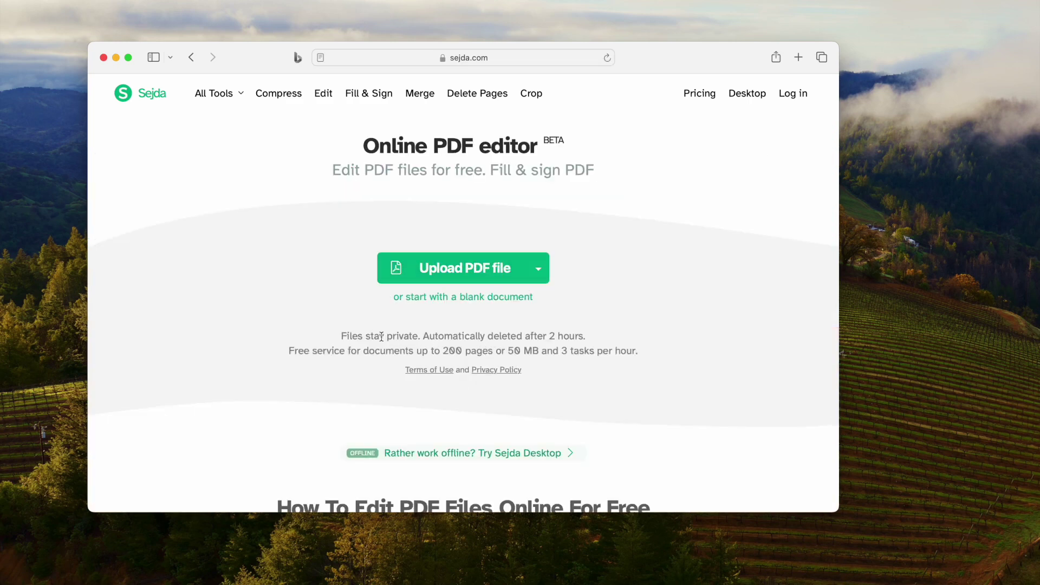
pyautogui.moveTo(346, 333); pyautogui.dragTo(646, 356)
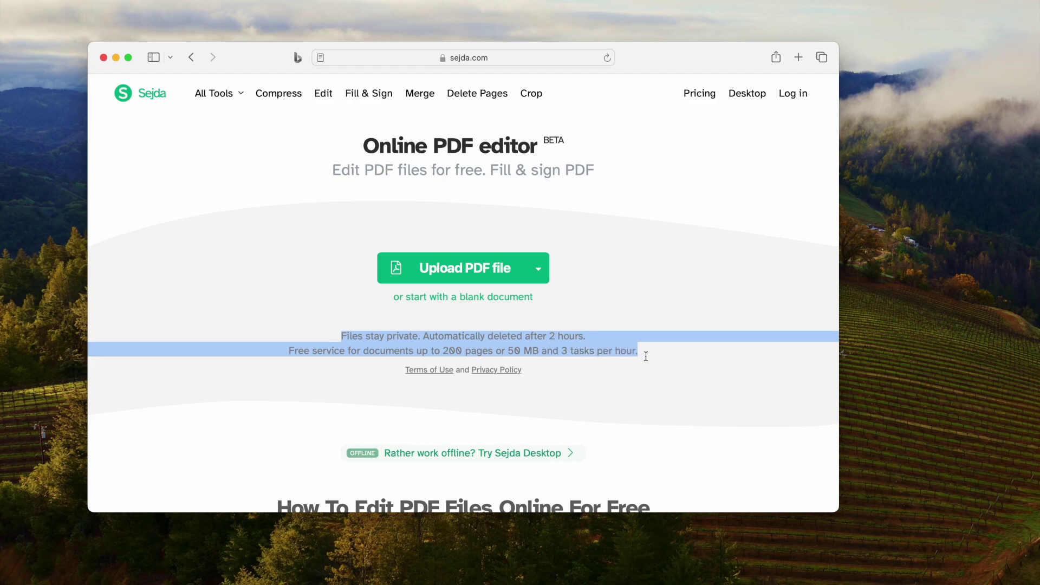
pyautogui.click(740, 264)
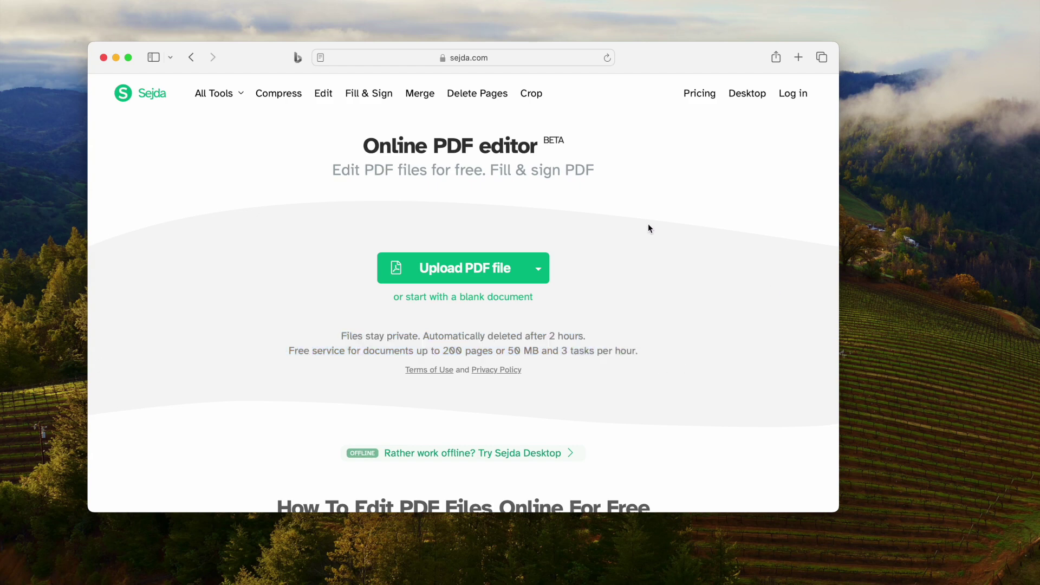
pyautogui.click(529, 52)
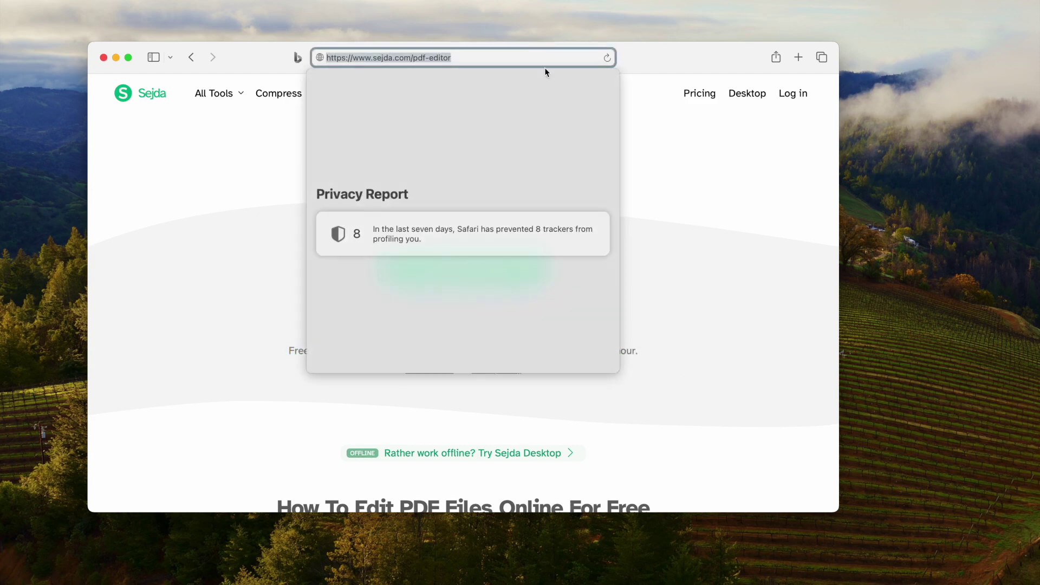
pyautogui.click(745, 233)
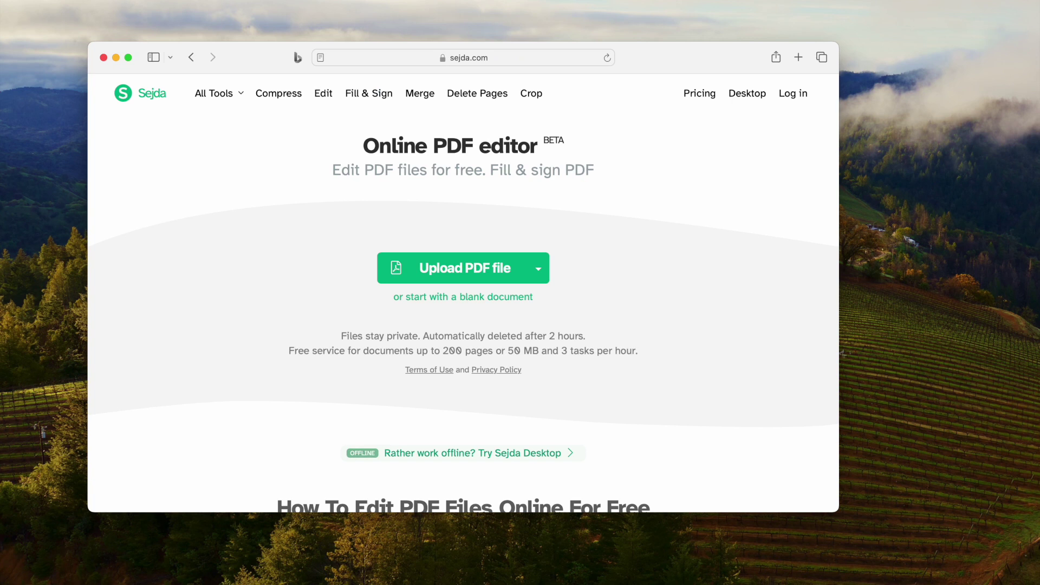
# Load the checklist PDF into the online editor and fit a check box into the Adoption or guardianship papers row.
pyautogui.moveTo(703, 406); pyautogui.dragTo(467, 270)
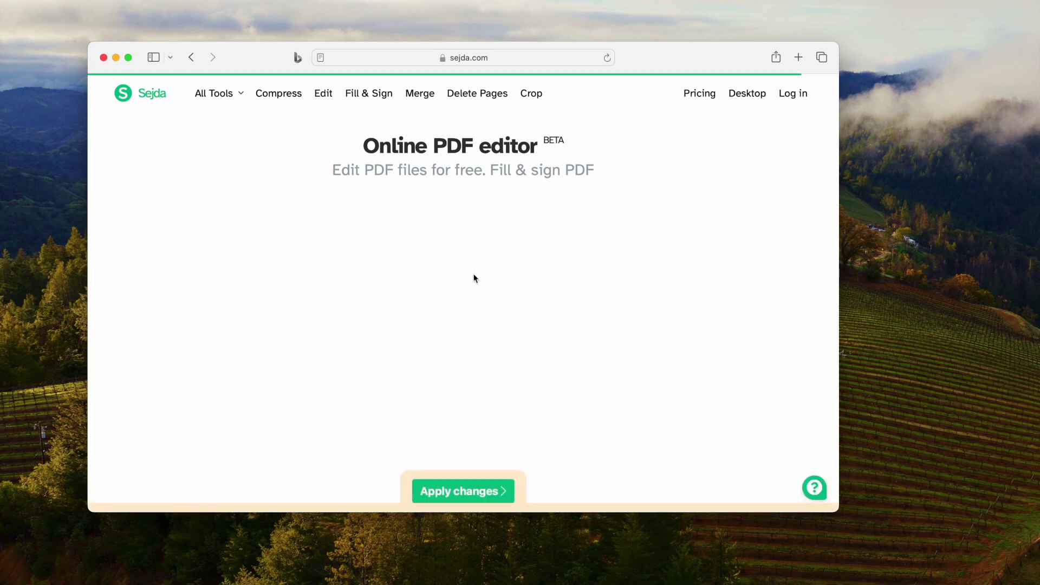
pyautogui.scroll(-2, 474, 276)
pyautogui.click(323, 178)
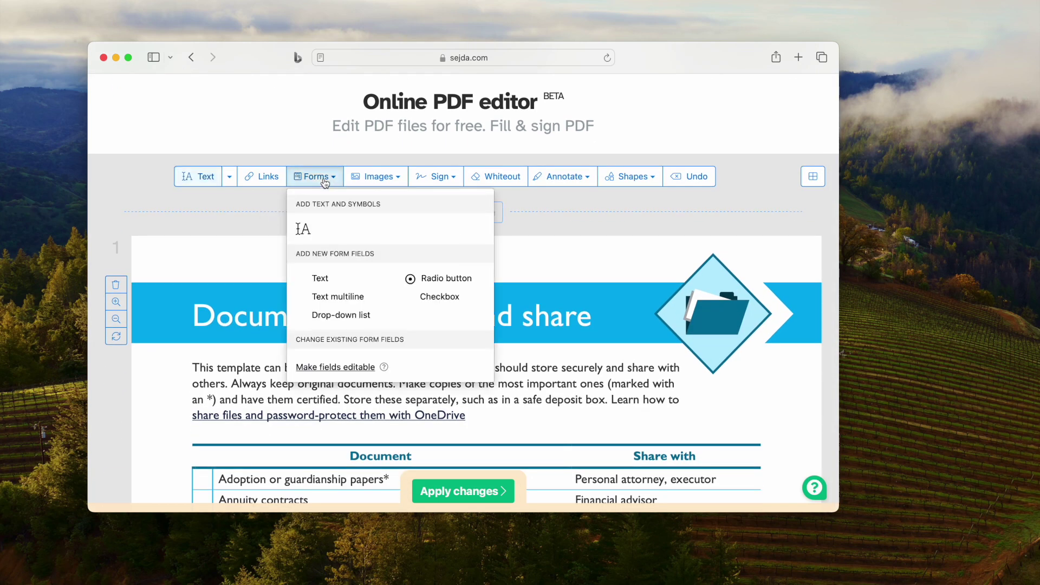
pyautogui.click(427, 296)
pyautogui.scroll(-6, 227, 265)
pyautogui.click(201, 305)
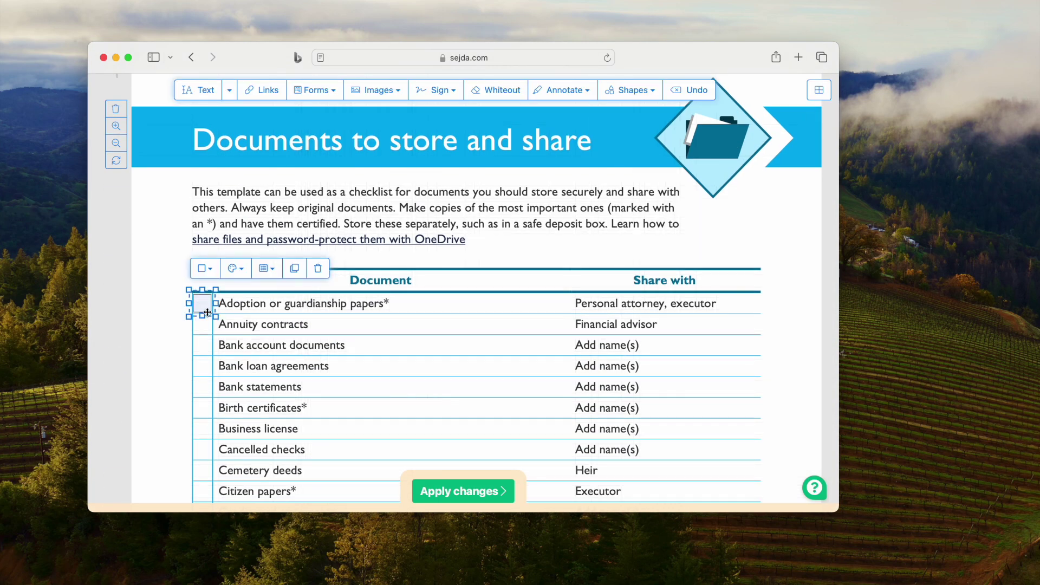
pyautogui.scroll(1, 214, 295)
pyautogui.click(205, 301)
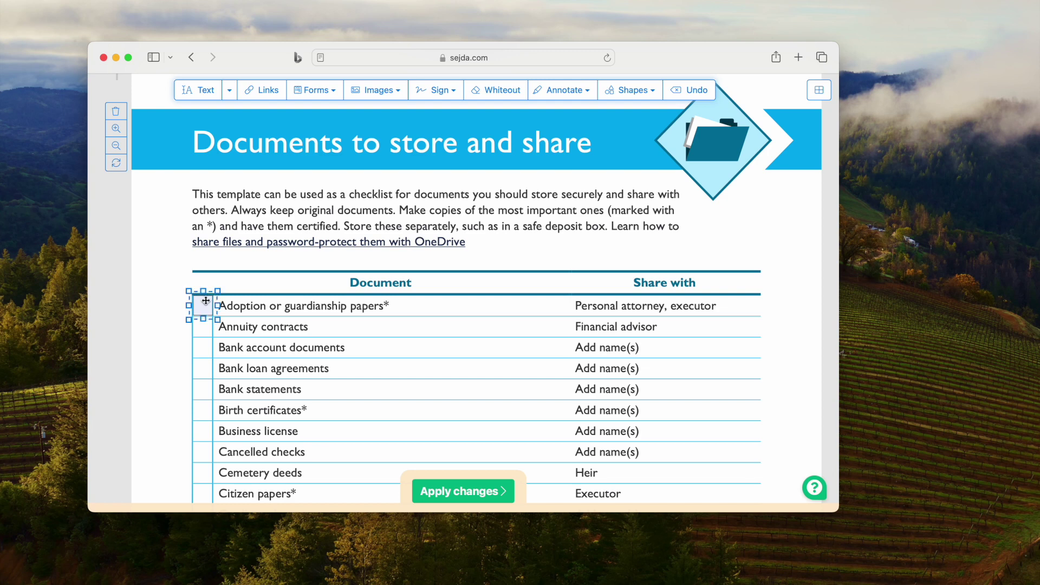
pyautogui.click(205, 311)
# Add check boxes beside Annuity contracts, Bank account documents and Bank loan agreements.
pyautogui.click(328, 92)
pyautogui.click(428, 210)
pyautogui.click(204, 326)
pyautogui.click(319, 91)
pyautogui.click(431, 210)
pyautogui.click(202, 347)
pyautogui.click(320, 91)
pyautogui.click(430, 210)
pyautogui.click(202, 369)
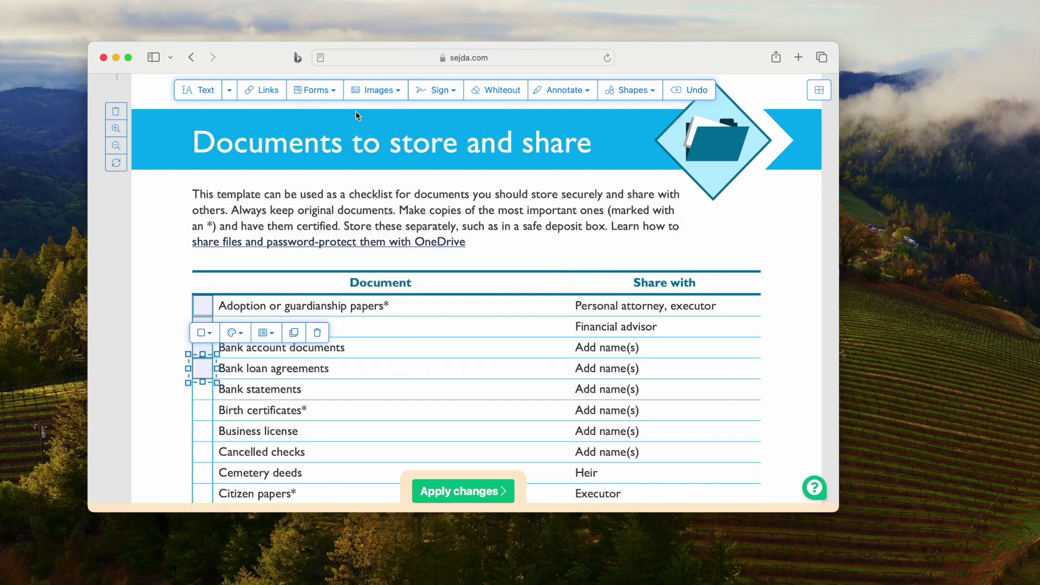
# Add check boxes to each row from Bank statements down to Citizen papers.
pyautogui.click(323, 91)
pyautogui.click(431, 211)
pyautogui.click(202, 410)
pyautogui.click(320, 91)
pyautogui.click(431, 210)
pyautogui.click(202, 432)
pyautogui.click(320, 91)
pyautogui.click(431, 210)
pyautogui.click(202, 452)
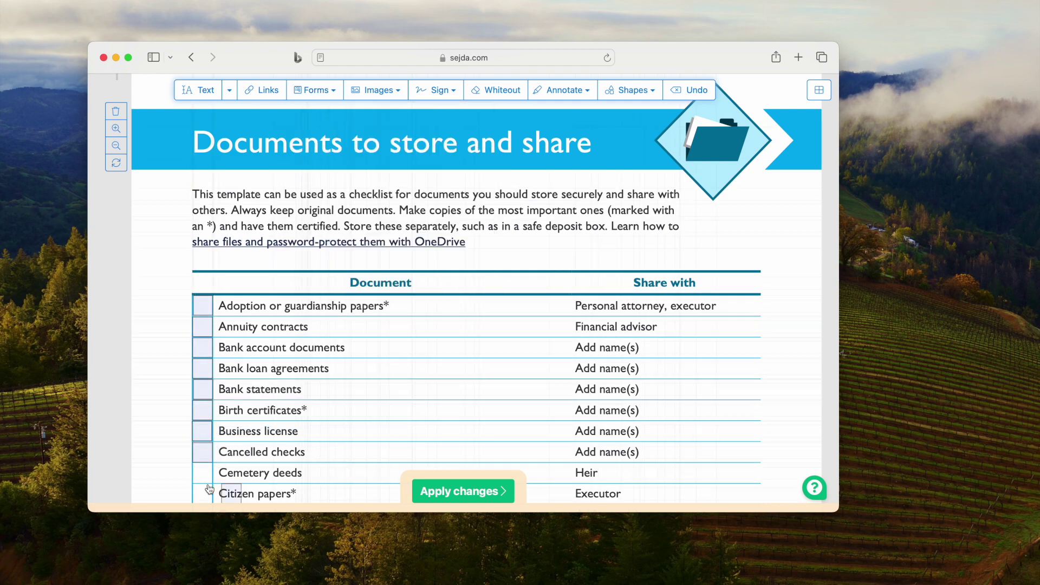
pyautogui.click(200, 494)
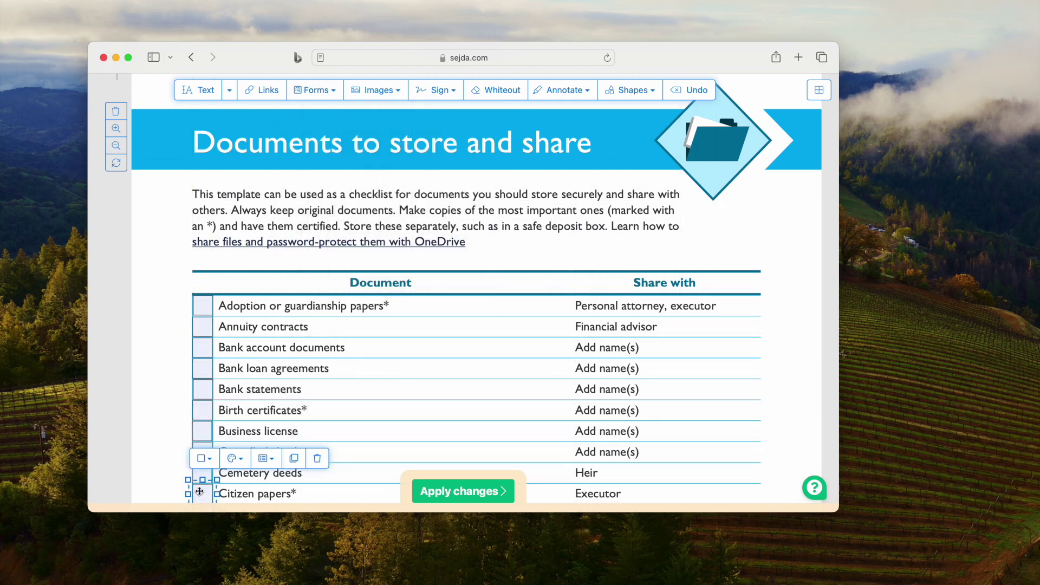
# Examine the style, color, field name and field value options of the Citizen papers check box.
pyautogui.click(208, 460)
pyautogui.click(235, 460)
pyautogui.scroll(-2, 351, 385)
pyautogui.click(266, 404)
pyautogui.scroll(-3, 271, 390)
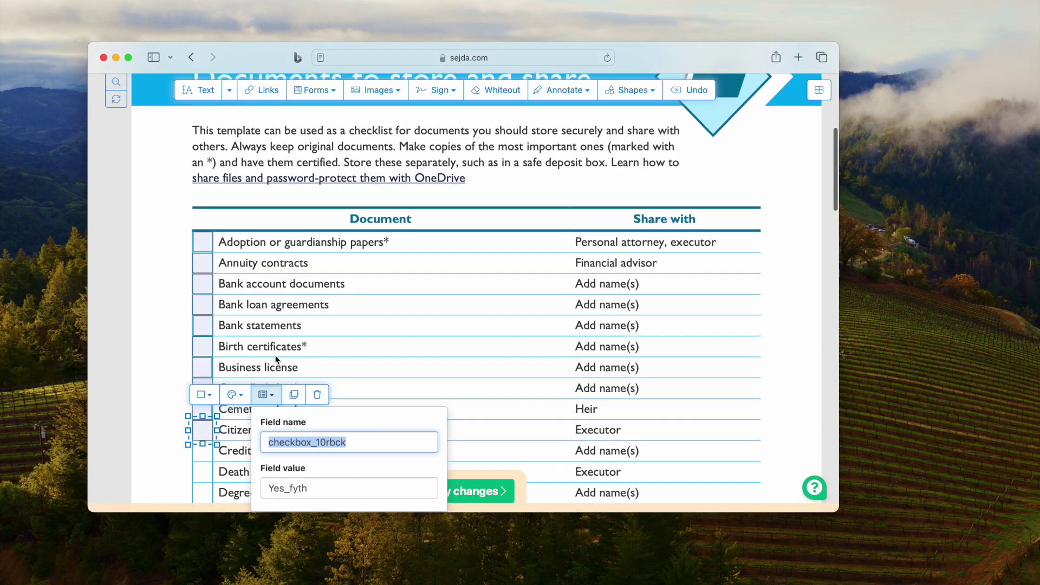
pyautogui.scroll(2, 303, 347)
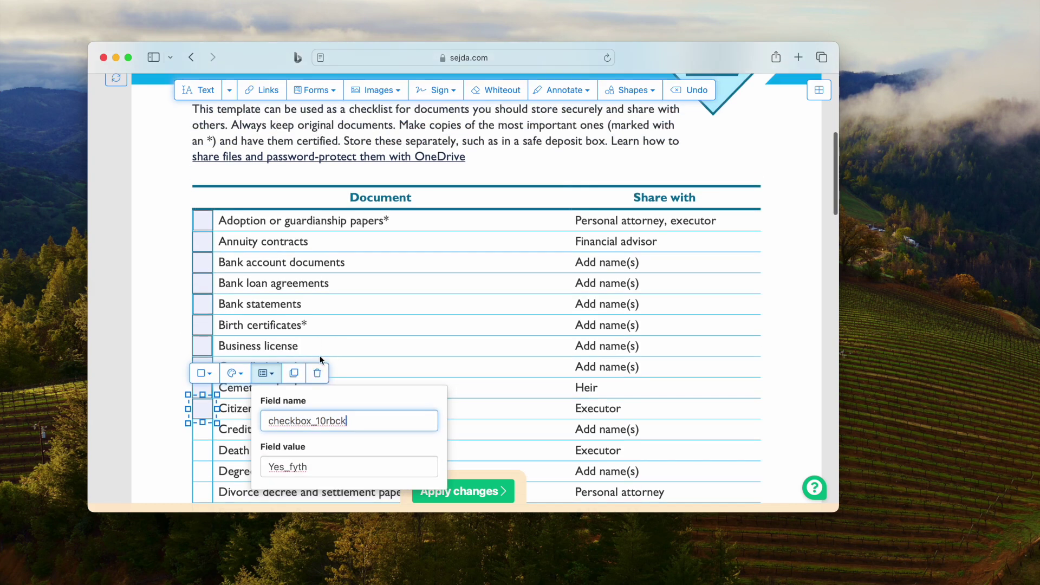
pyautogui.click(353, 353)
# Duplicate the Citizen papers check box into each row from Credit card statements down to Health or medical records.
pyautogui.click(210, 414)
pyautogui.scroll(-2, 157, 355)
pyautogui.click(157, 357)
pyautogui.click(200, 377)
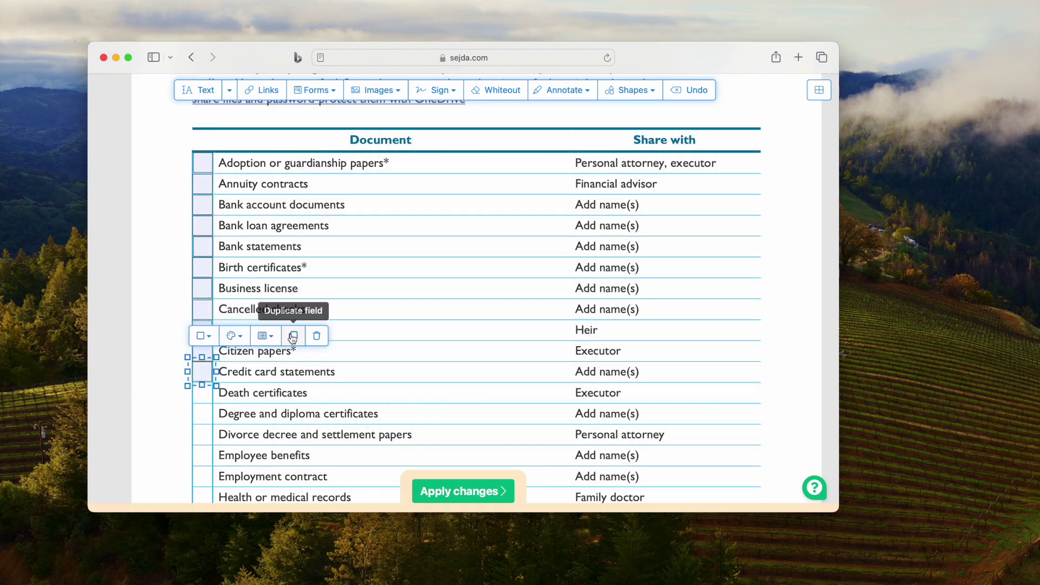
pyautogui.click(200, 395)
pyautogui.click(200, 415)
pyautogui.click(200, 435)
pyautogui.click(200, 456)
pyautogui.click(200, 477)
pyautogui.scroll(-2, 200, 477)
pyautogui.click(202, 447)
pyautogui.rightClick(201, 384)
pyautogui.scroll(5, 163, 317)
pyautogui.scroll(-4, 326, 406)
# Apply the changes and download the edited Documents to store and share checklist.pdf.
pyautogui.click(440, 488)
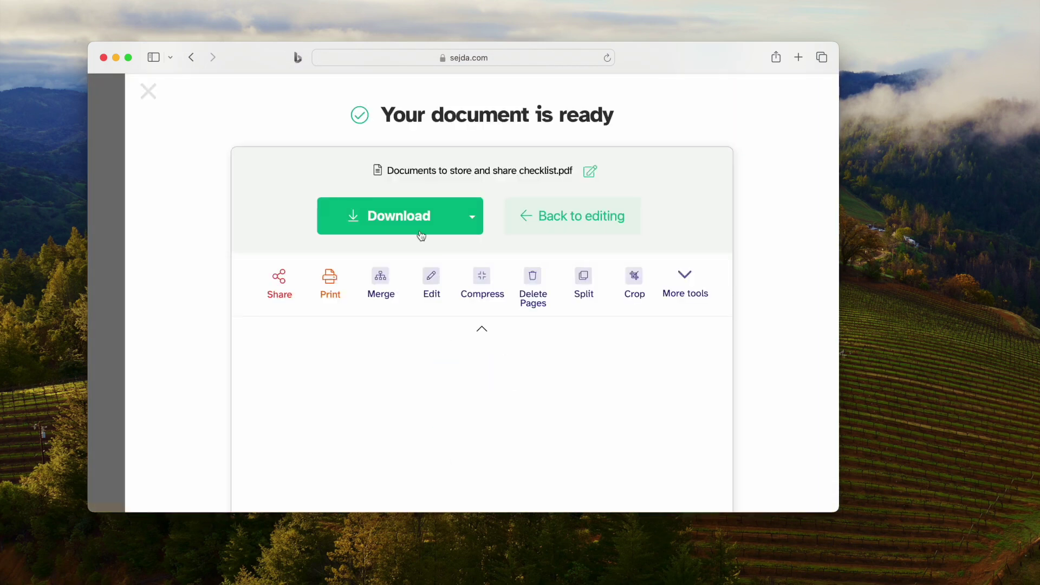
pyautogui.click(420, 230)
pyautogui.click(570, 307)
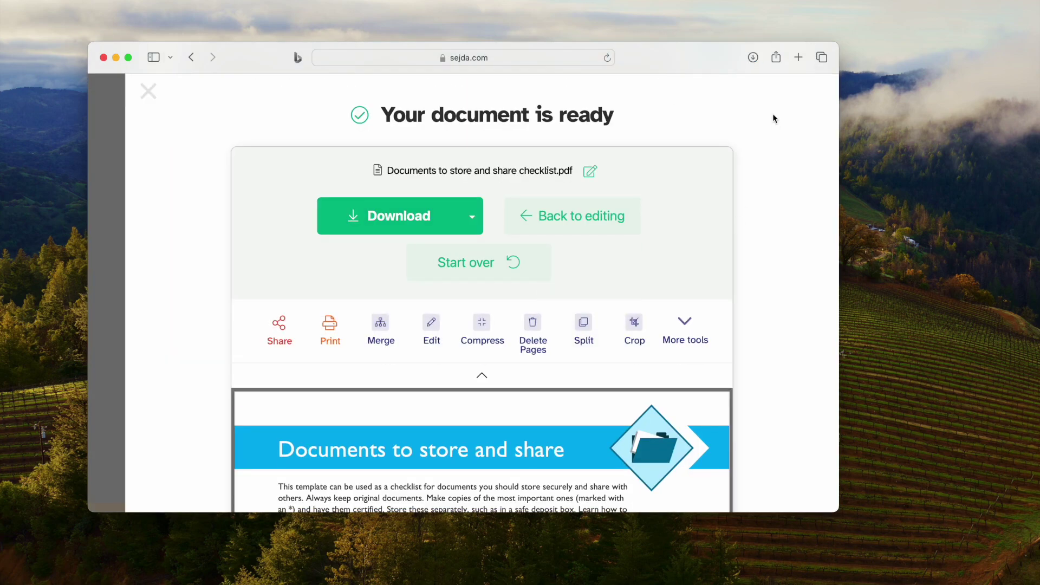
# Open the downloaded checklist in Preview and test its check boxes from Adoption or guardianship papers to Employee benefits.
pyautogui.click(752, 59)
pyautogui.rightClick(710, 114)
pyautogui.click(726, 120)
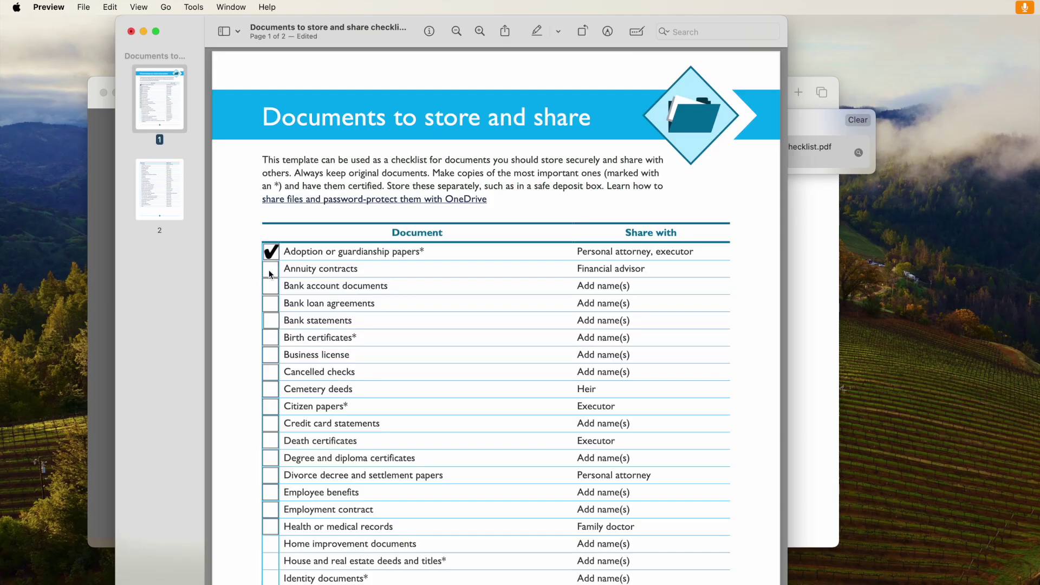
pyautogui.click(269, 373)
pyautogui.click(270, 390)
pyautogui.click(270, 407)
pyautogui.click(270, 424)
pyautogui.click(270, 442)
pyautogui.click(270, 459)
pyautogui.click(270, 476)
pyautogui.click(270, 494)
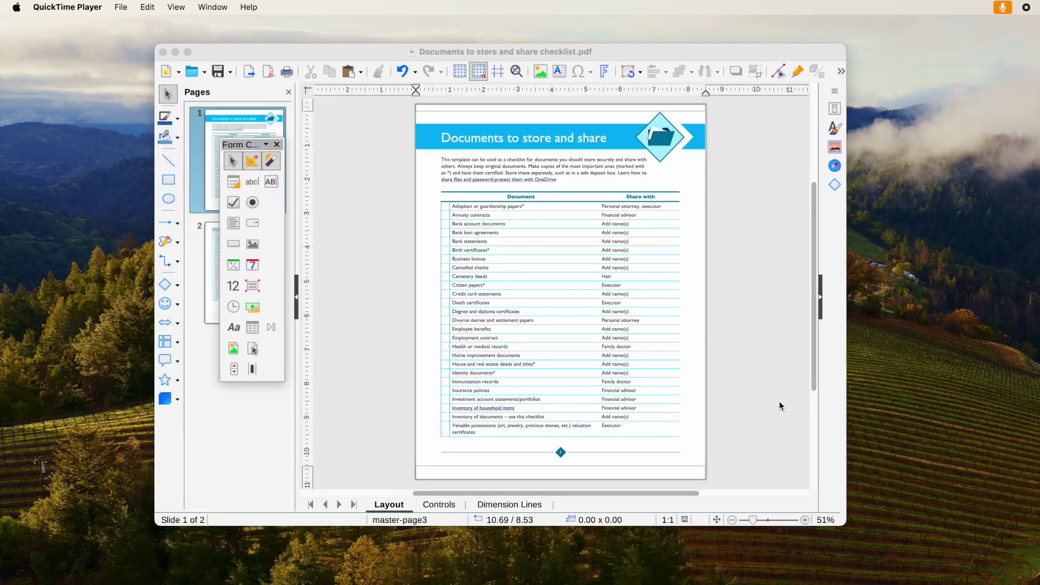
# Switch to the checklist in LibreOffice at 100% zoom and check the Design Mode and Control Wizards form settings.
pyautogui.click(766, 399)
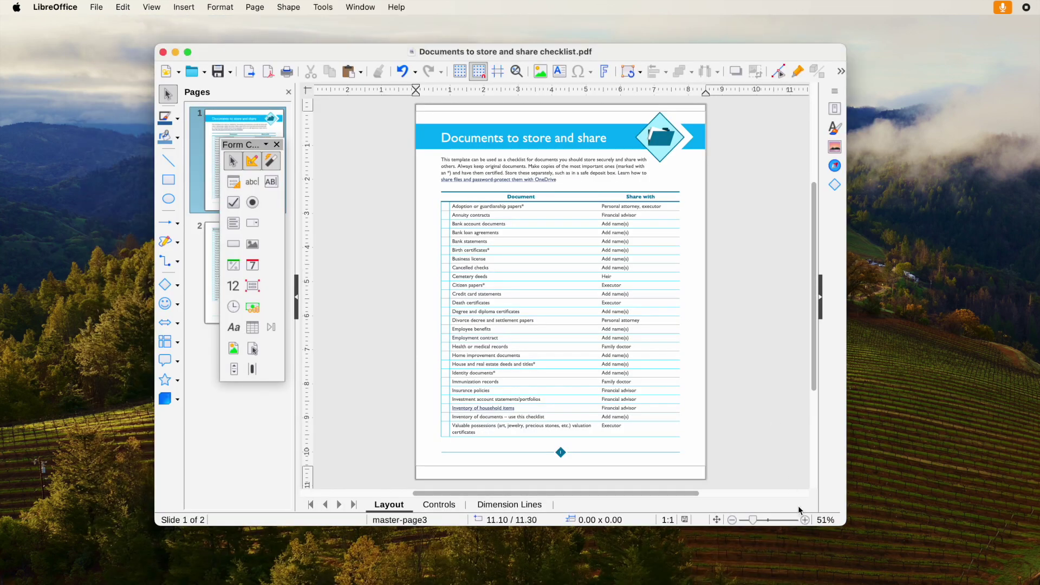
pyautogui.click(805, 520)
pyautogui.click(806, 521)
pyautogui.click(806, 520)
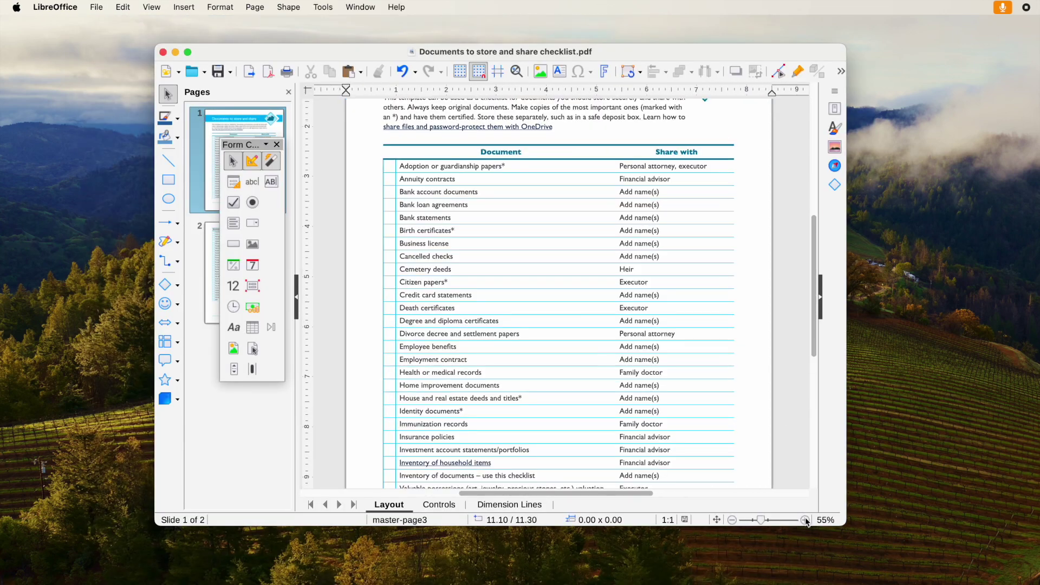
pyautogui.click(806, 520)
pyautogui.click(805, 520)
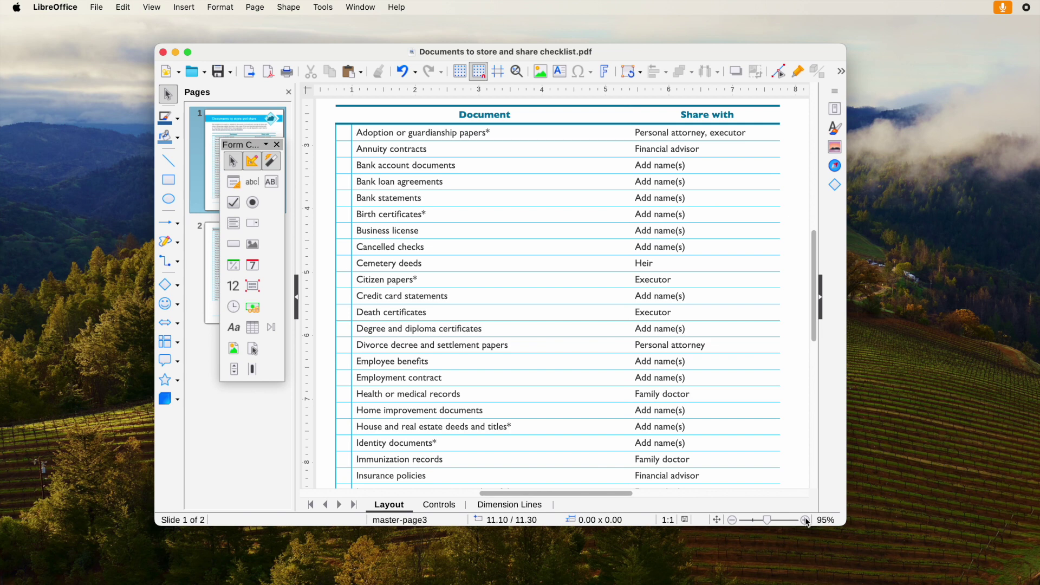
pyautogui.click(806, 520)
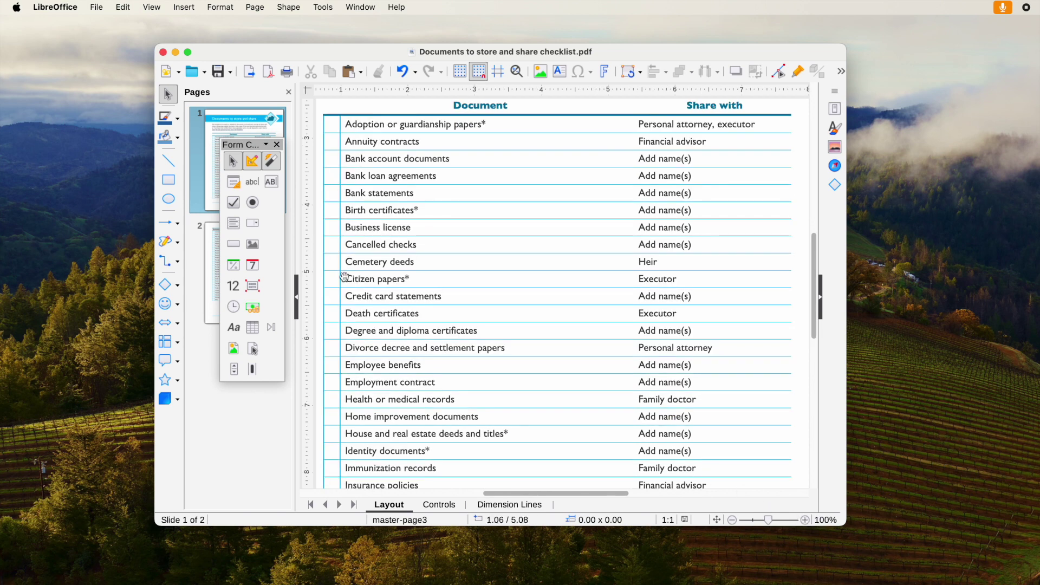
pyautogui.scroll(2, 370, 281)
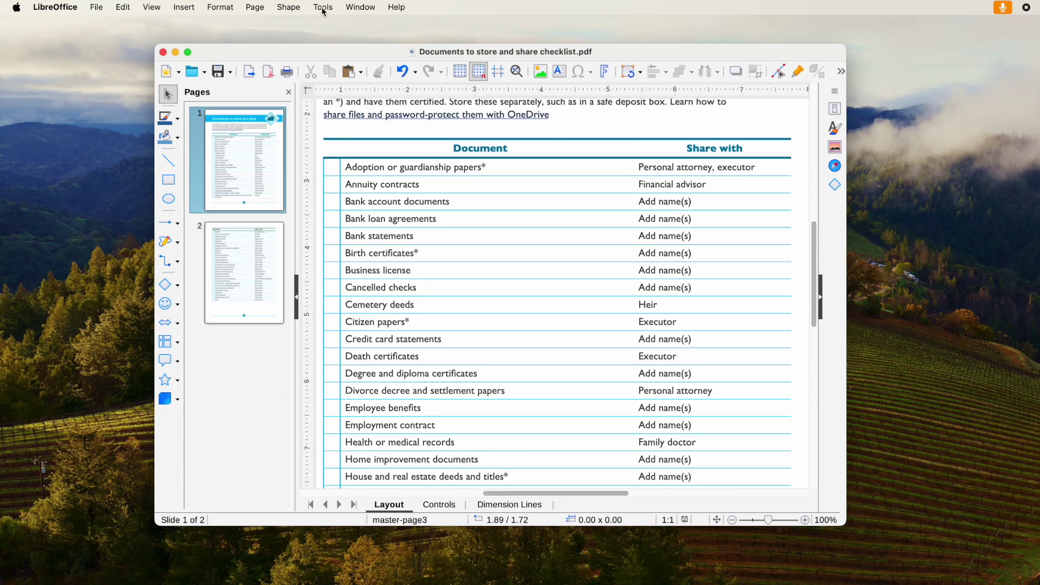
pyautogui.click(323, 11)
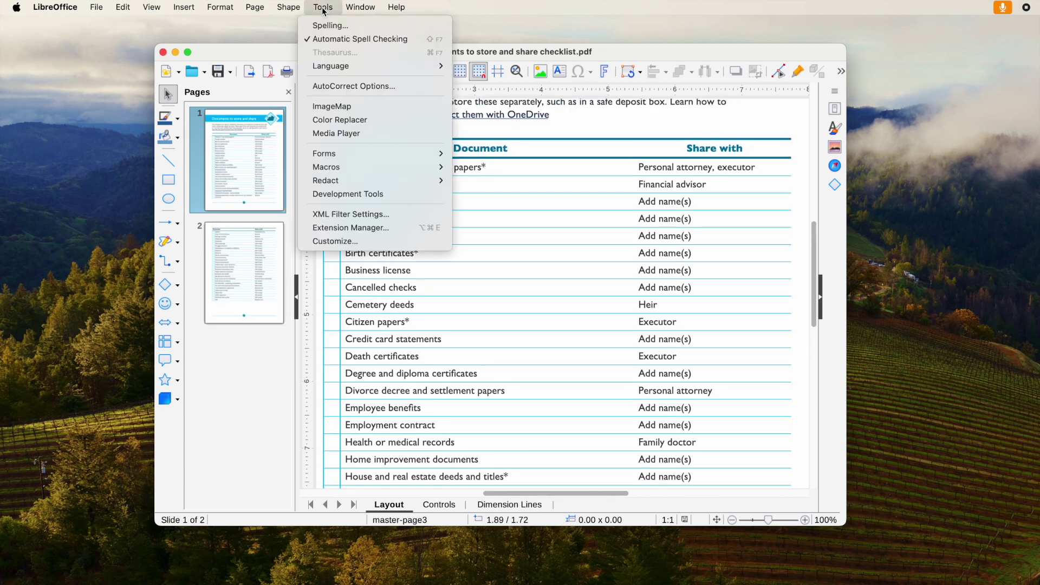
pyautogui.moveTo(333, 152)
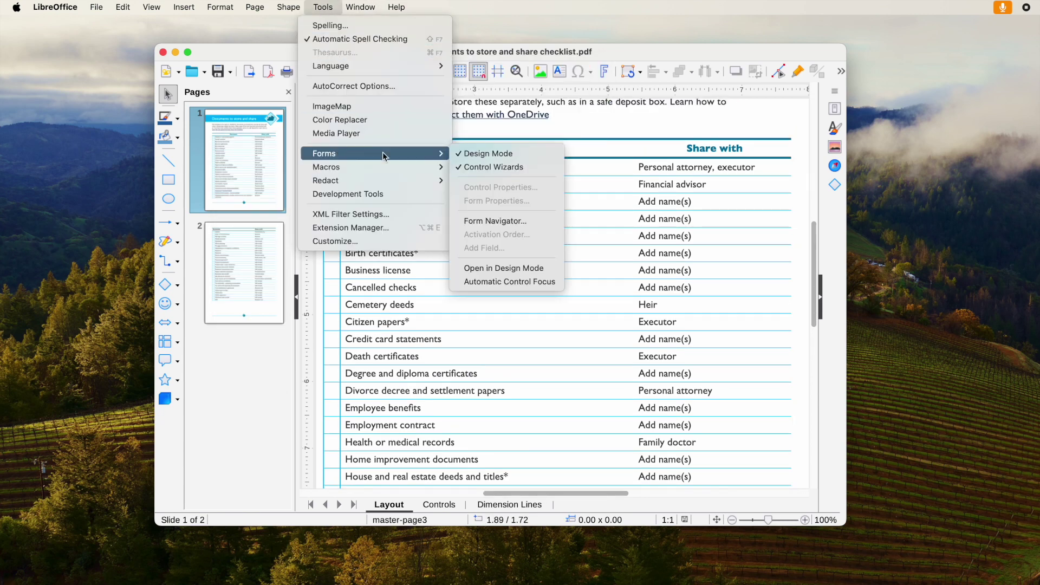
pyautogui.click(558, 126)
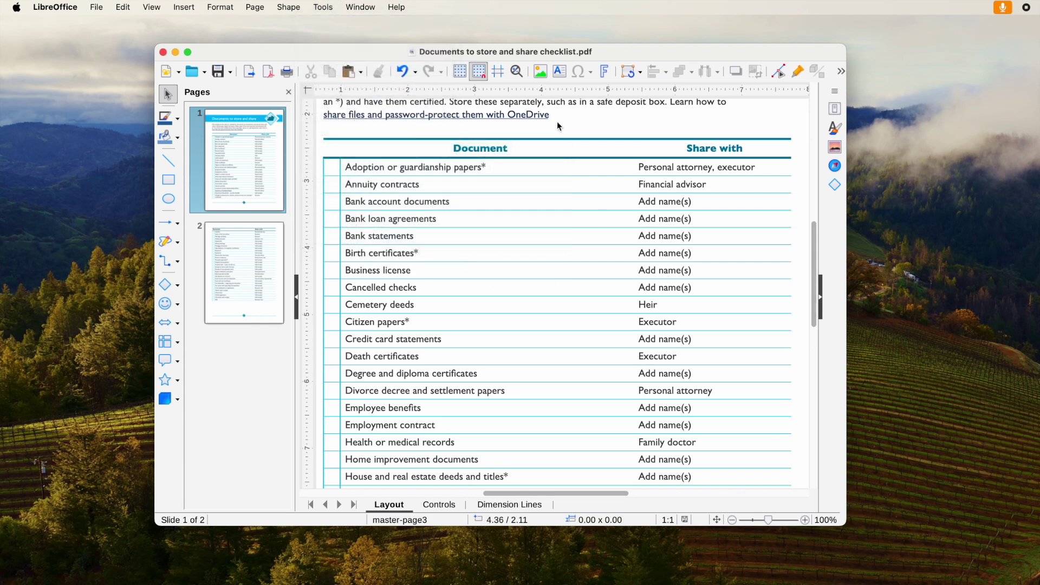
# Show the Form Controls toolbar and draw a check box about 0.25 × 0.25 inch beside Adoption or guardianship papers.
pyautogui.click(160, 8)
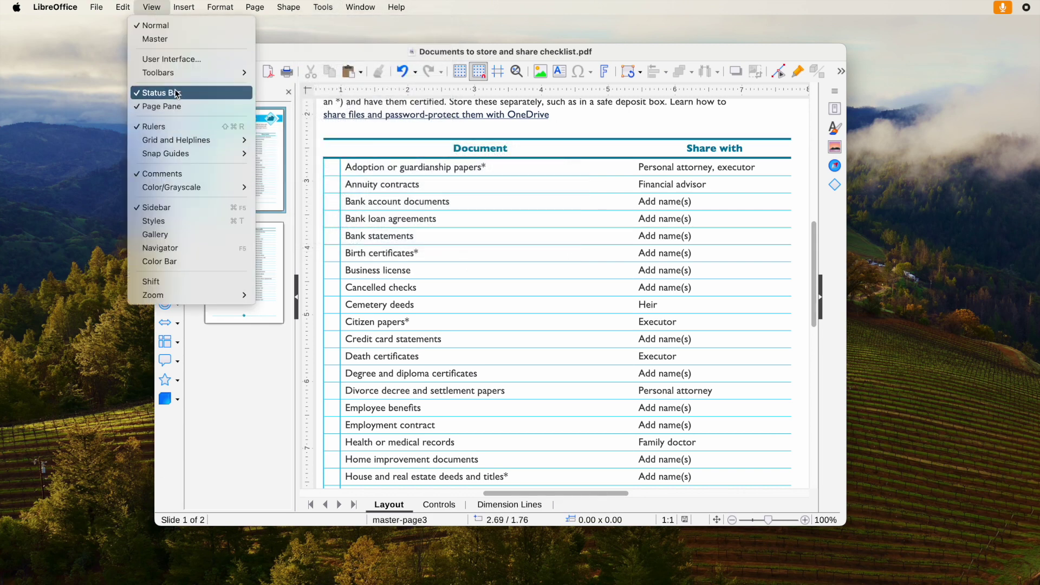
pyautogui.moveTo(171, 78)
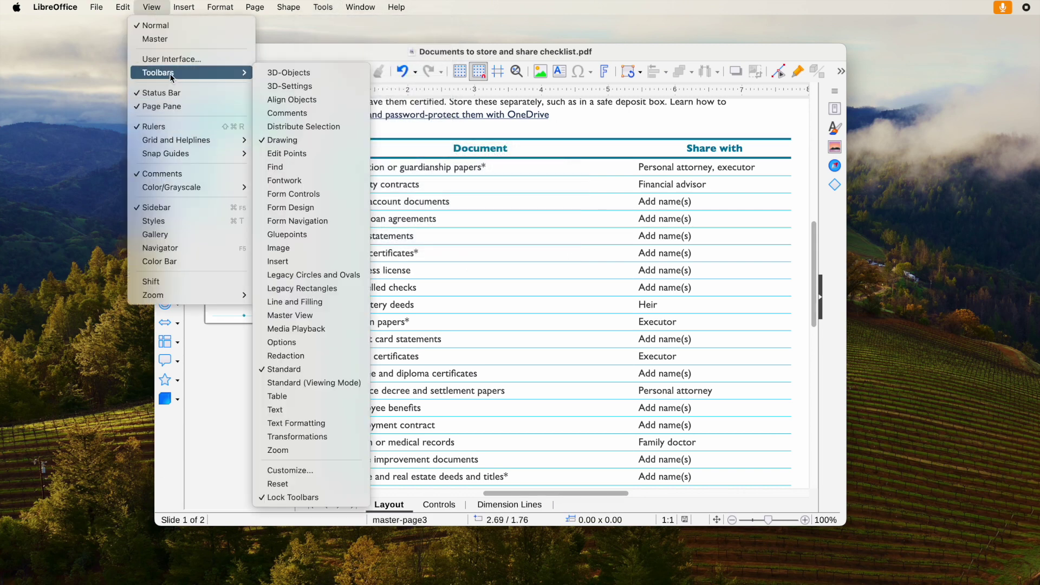
pyautogui.click(289, 194)
pyautogui.click(233, 202)
pyautogui.moveTo(327, 158); pyautogui.dragTo(339, 180)
# Clear the label of the Adoption or guardianship papers check box and review its remaining general and event properties.
pyautogui.rightClick(333, 163)
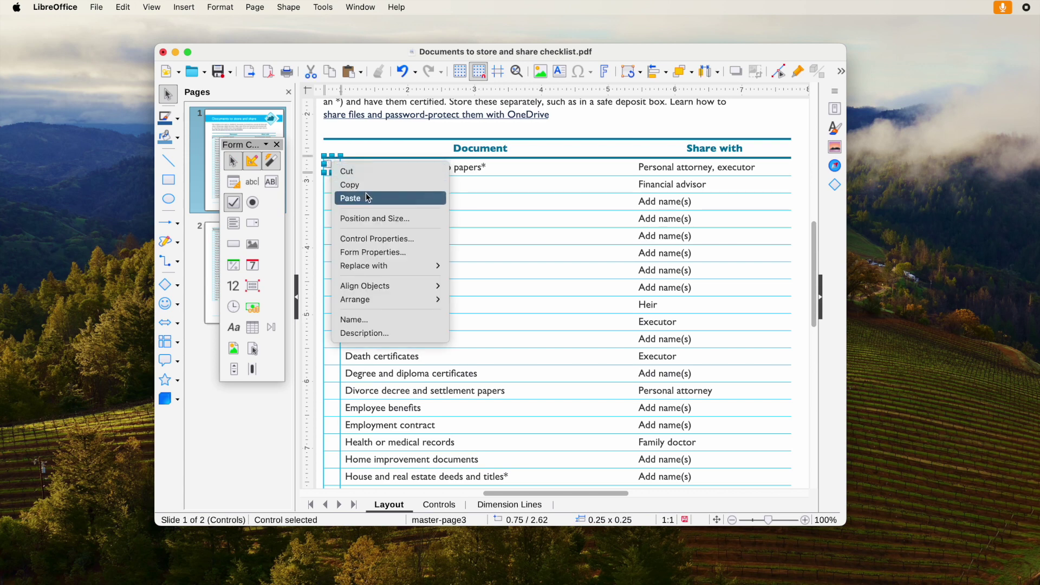
pyautogui.click(378, 239)
pyautogui.click(618, 269)
pyautogui.press('super+a')
pyautogui.press('BackSpace')
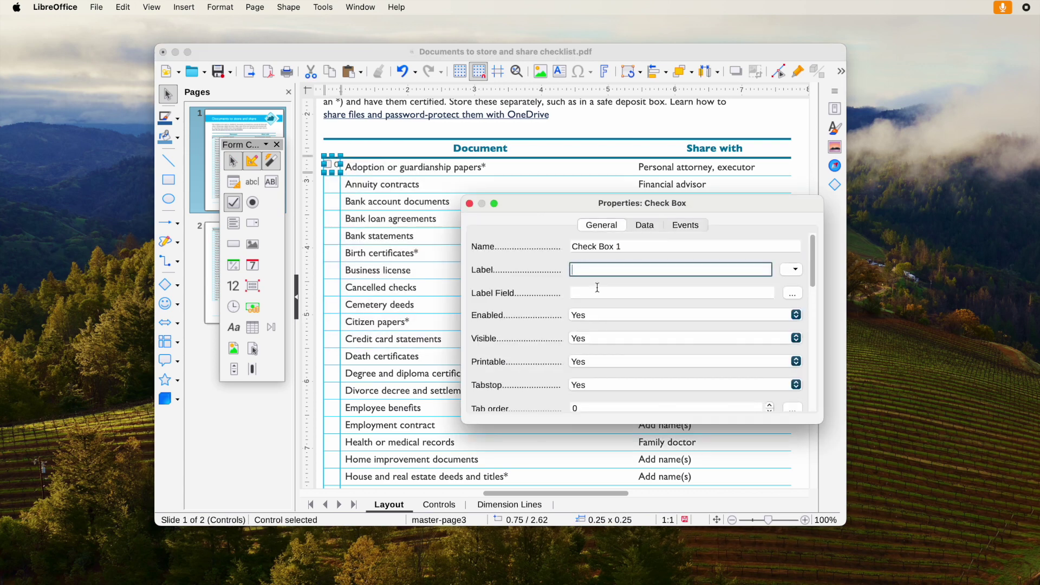
pyautogui.scroll(-4, 610, 304)
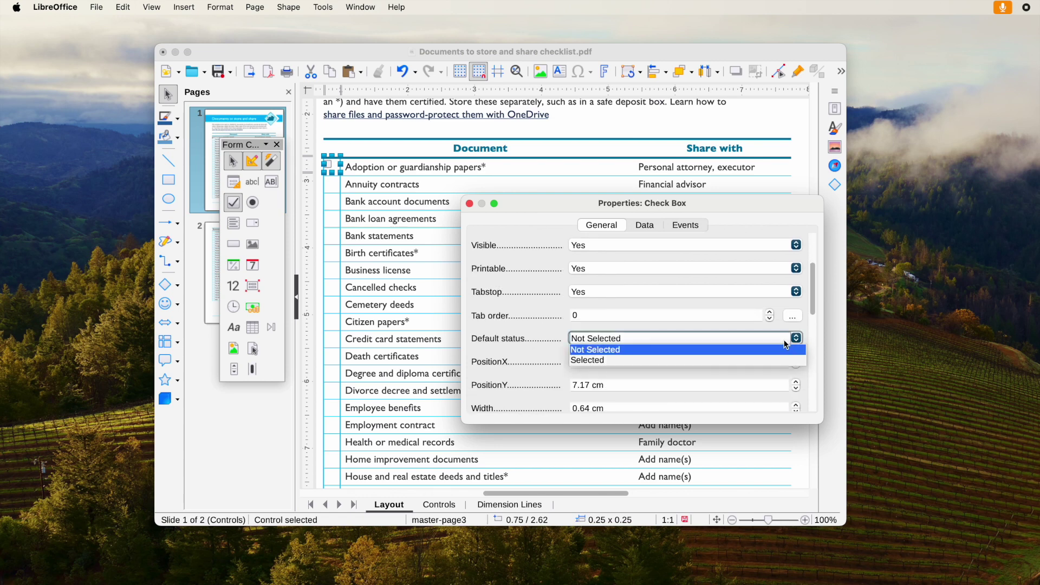
pyautogui.scroll(-9, 622, 317)
pyautogui.scroll(-4, 622, 316)
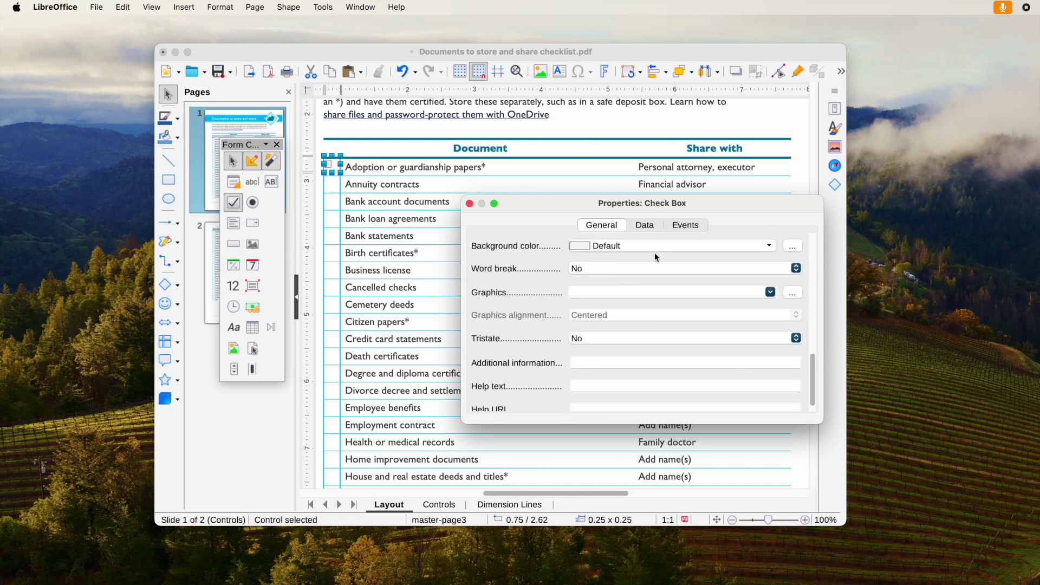
pyautogui.click(685, 225)
pyautogui.click(470, 203)
# Copy the Adoption or guardianship papers check box and align the copy in the Annuity contracts row.
pyautogui.press('super+c')
pyautogui.click(331, 186)
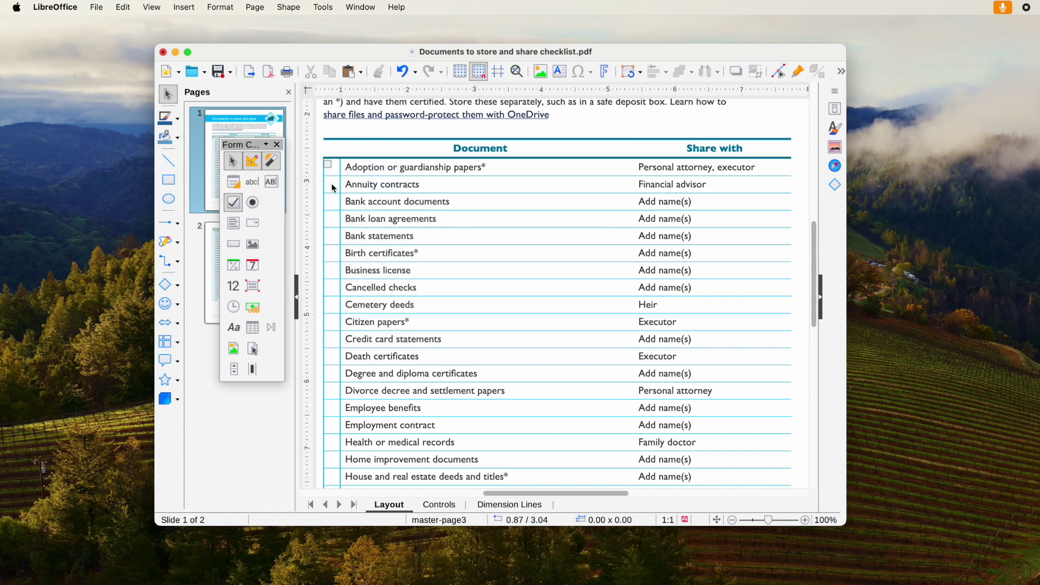
pyautogui.press('super+v')
pyautogui.press('Down')
pyautogui.press('Down')
pyautogui.press('Down')
pyautogui.press('Down')
pyautogui.press('Down')
pyautogui.press('Down')
pyautogui.press('Down')
pyautogui.press('Down')
# Place copies of the check box in the Bank account documents and Bank loan agreements rows.
pyautogui.press('super+c')
pyautogui.click(331, 206)
pyautogui.press('super+v')
pyautogui.press('Down')
pyautogui.press('Down')
pyautogui.press('Down')
pyautogui.press('Down')
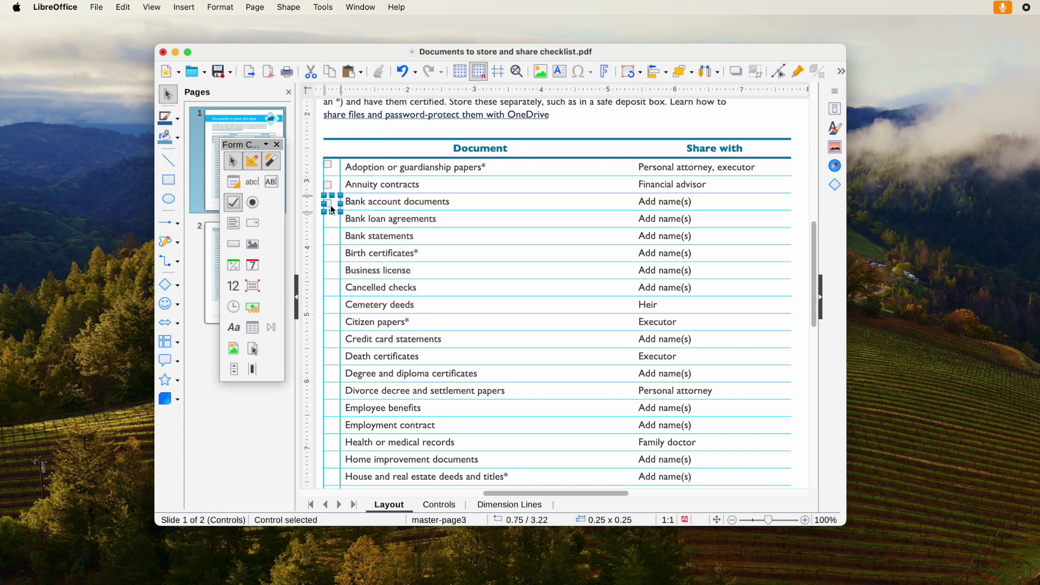
pyautogui.press('super+v')
pyautogui.press('Down')
pyautogui.press('Down')
pyautogui.press('Down')
pyautogui.press('Down')
pyautogui.press('Down')
pyautogui.press('Down')
pyautogui.press('Down')
# Place copies of the check box in the Bank statements and Birth certificates rows.
pyautogui.press('super+c')
pyautogui.press('super+v')
pyautogui.press('Down')
pyautogui.press('Down')
pyautogui.press('Down')
pyautogui.press('Down')
pyautogui.press('Down')
pyautogui.press('Down')
pyautogui.press('super+c')
pyautogui.press('super+v')
pyautogui.press('Down')
pyautogui.press('Down')
pyautogui.press('Down')
pyautogui.press('Down')
pyautogui.press('Down')
pyautogui.press('Down')
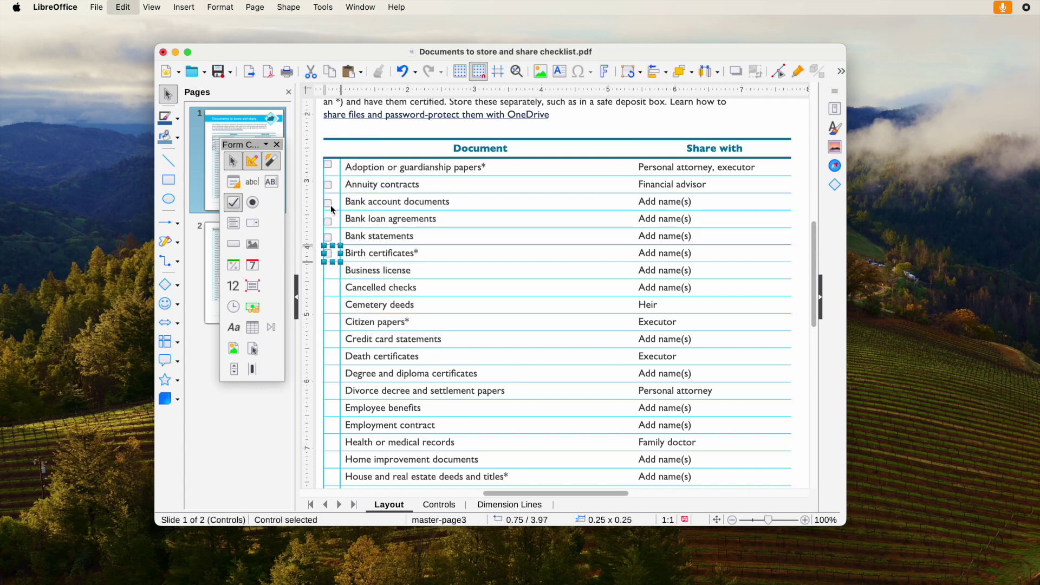
# Place copies of the check box in the Business license and Cancelled checks rows.
pyautogui.press('super+v')
pyautogui.press('Down')
pyautogui.press('Down')
pyautogui.press('Down')
pyautogui.press('Down')
pyautogui.press('Down')
pyautogui.press('Down')
pyautogui.press('Down')
pyautogui.press('super+c')
pyautogui.press('super+v')
pyautogui.press('Down')
pyautogui.press('Down')
pyautogui.press('Down')
pyautogui.press('Down')
pyautogui.press('Down')
pyautogui.press('Down')
pyautogui.press('Down')
# Close the Form Controls toolbar and start exporting the checklist as a PDF.
pyautogui.click(277, 145)
pyautogui.click(329, 164)
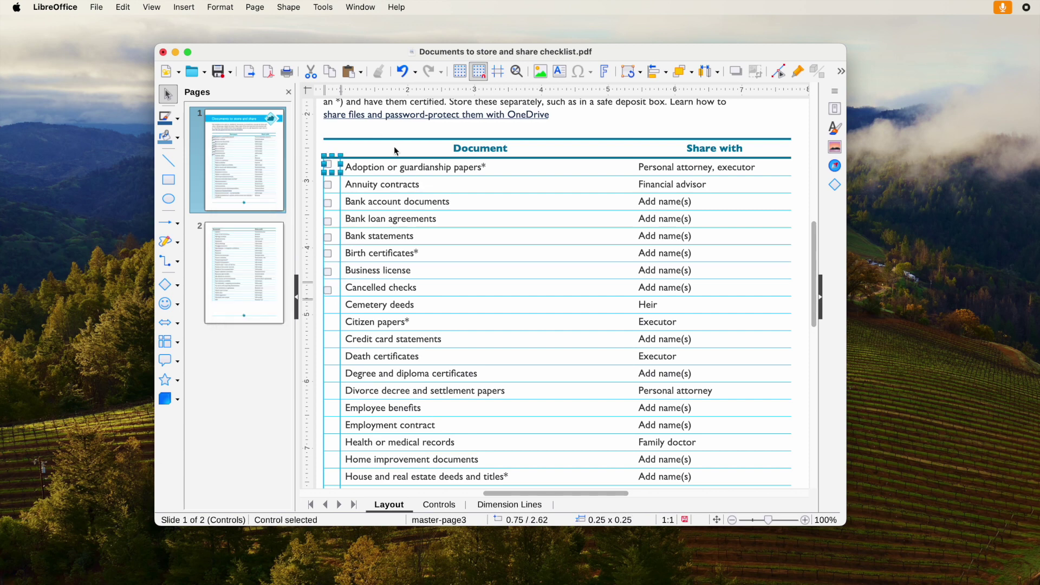
pyautogui.click(96, 7)
pyautogui.moveTo(179, 300)
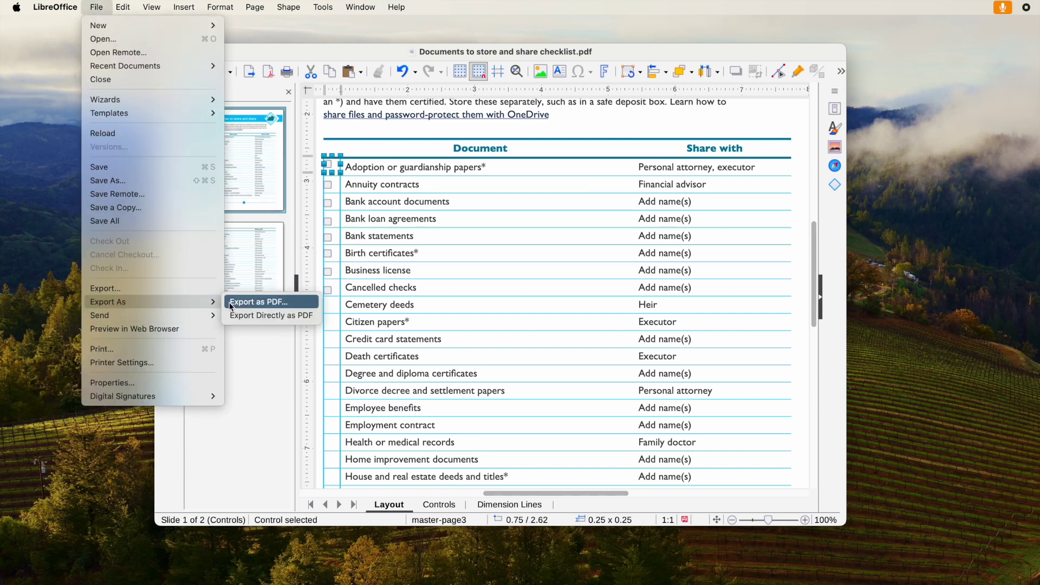